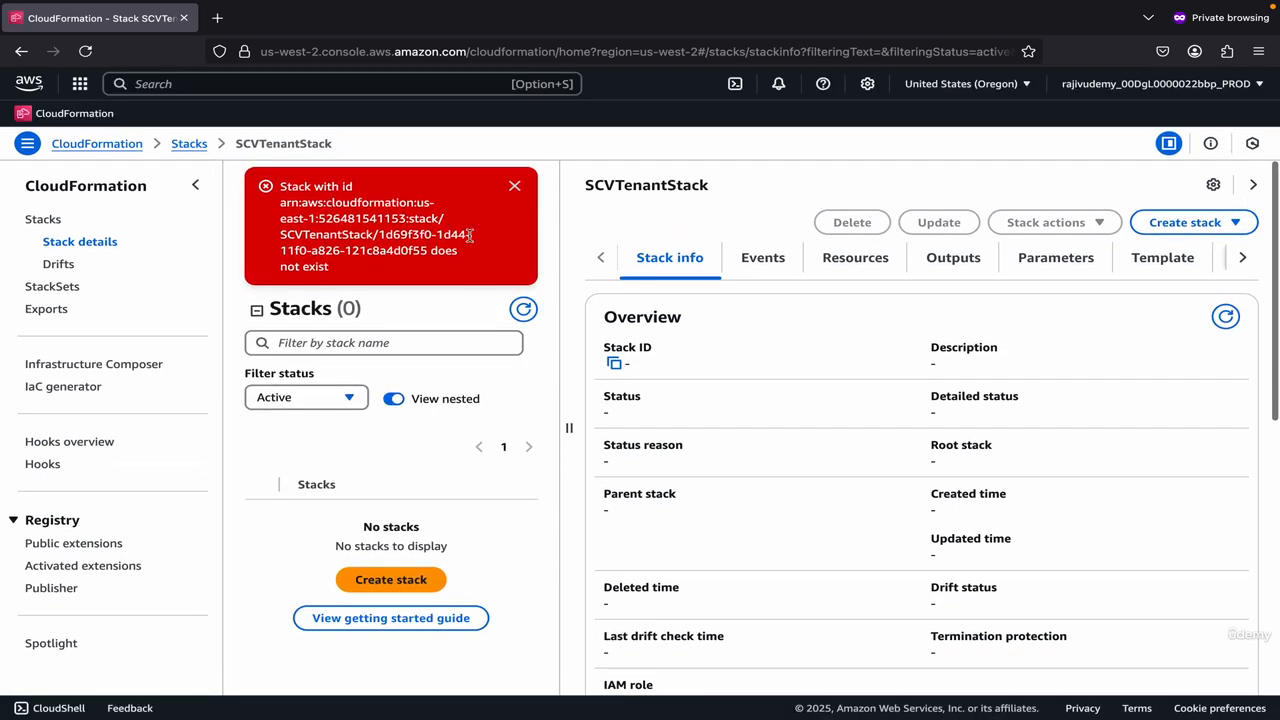
- Dismiss the missing-stack error and check the Gmail inbox and the Salesforce Amazon Setup page for provisioning updates
left_click(513, 186)
key("ctrl+Left")
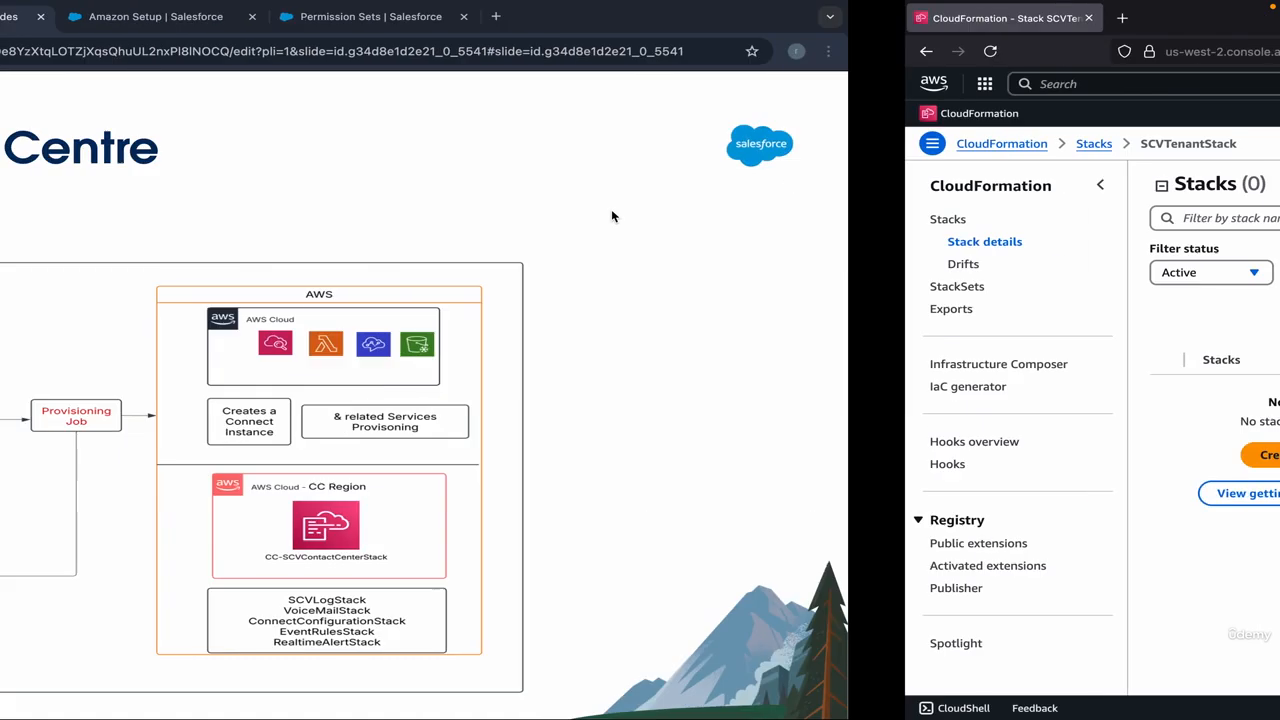
left_click(243, 23)
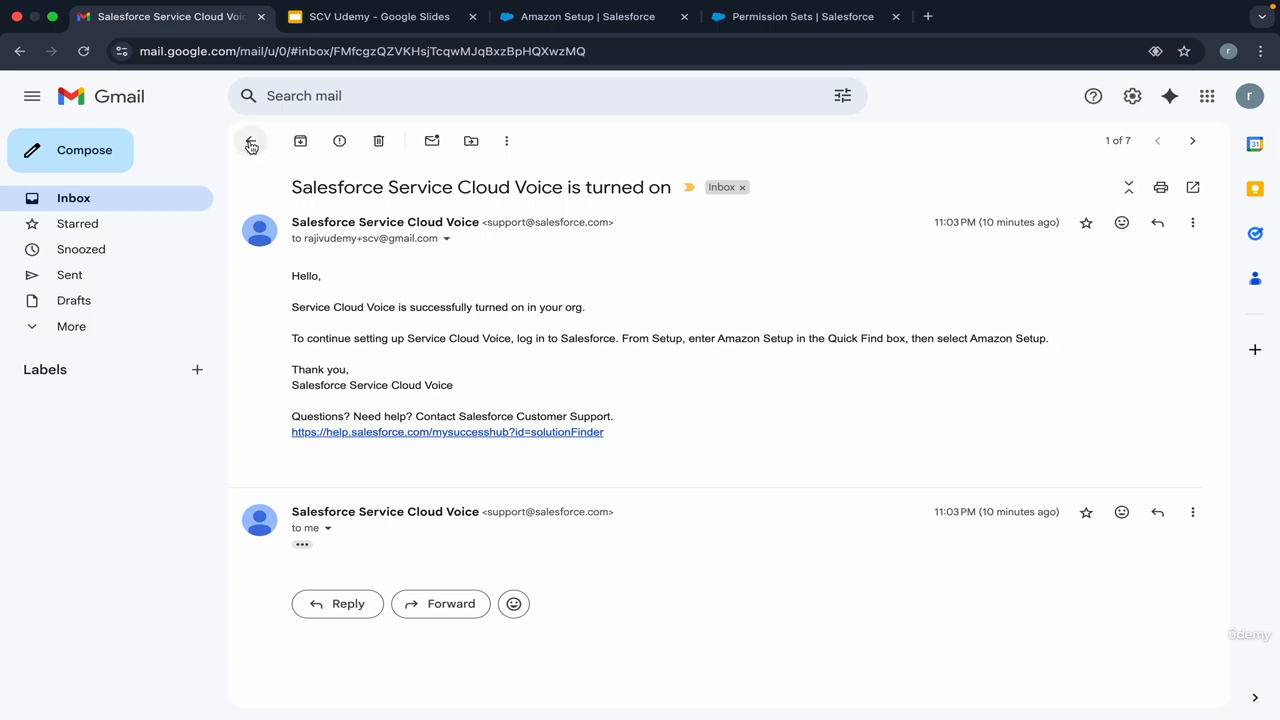
left_click(251, 141)
left_click(400, 20)
left_click(588, 16)
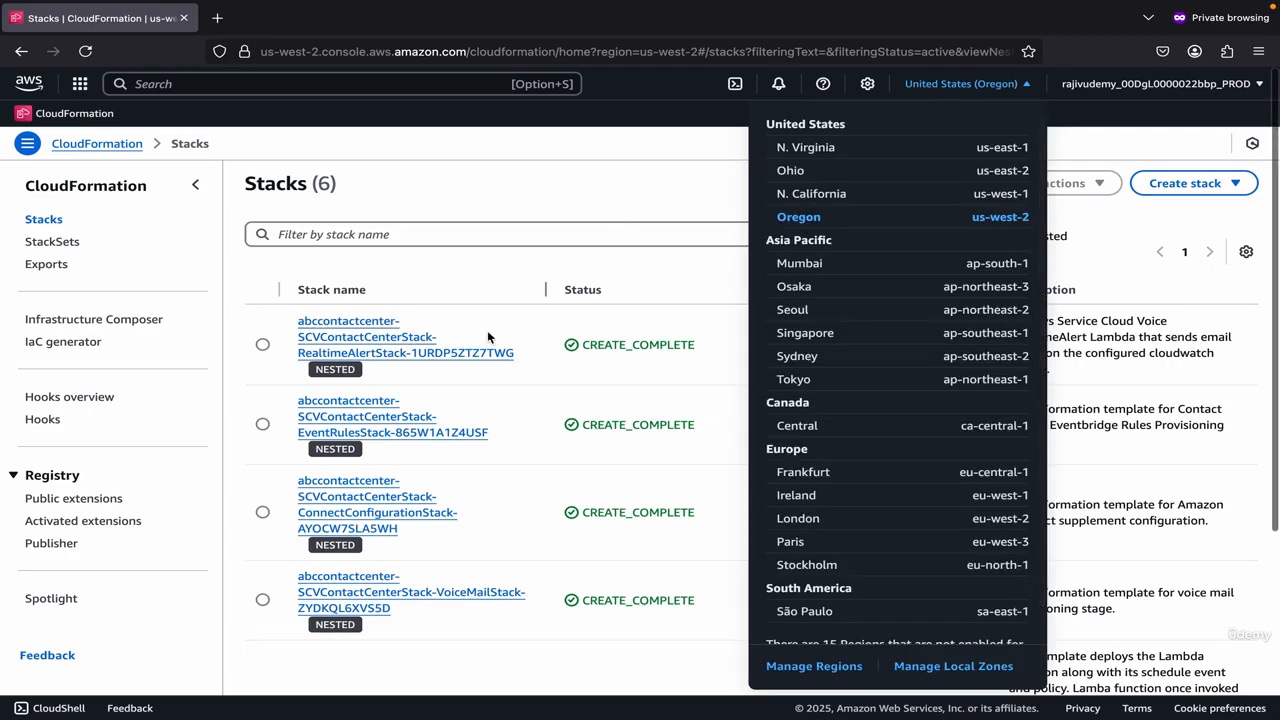
- Review the CloudFormation stacks in the Oregon region, highlighting the name of the root abccontactcenter-SCVContactCenterStack
left_click(537, 279)
scroll(520, 400, "down", 5)
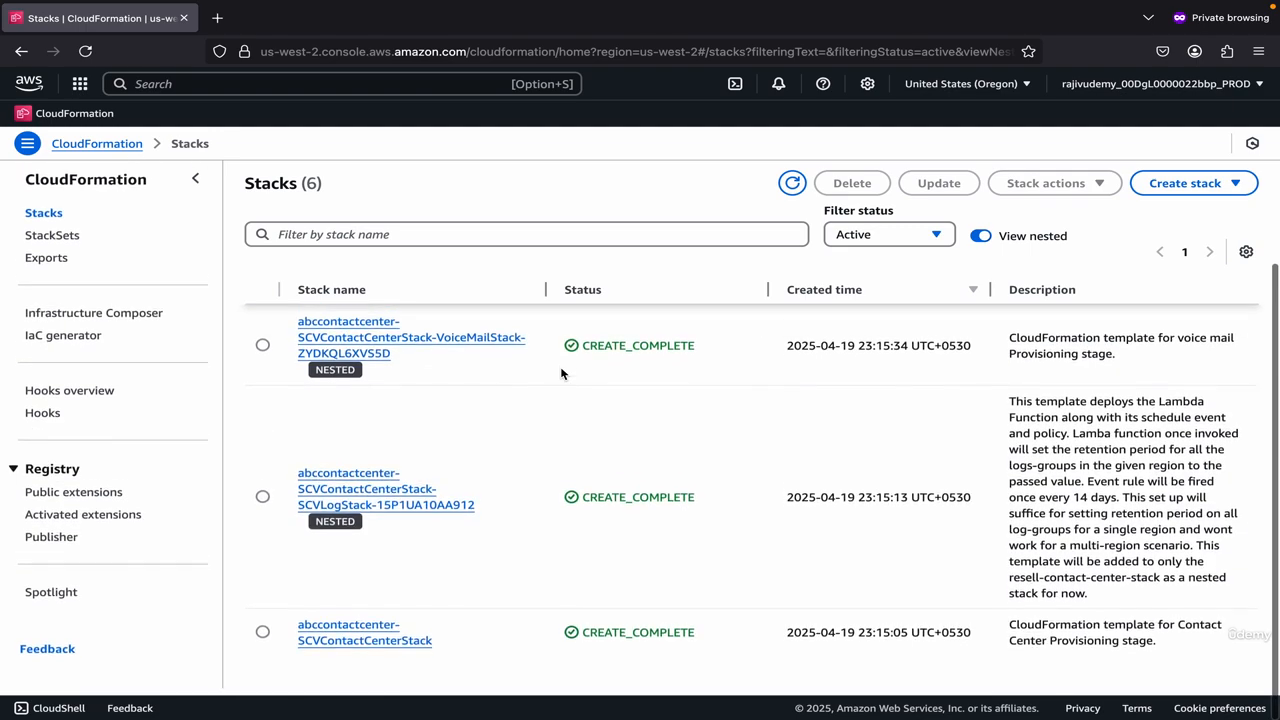
scroll(540, 380, "up", 5)
scroll(464, 491, "down", 3)
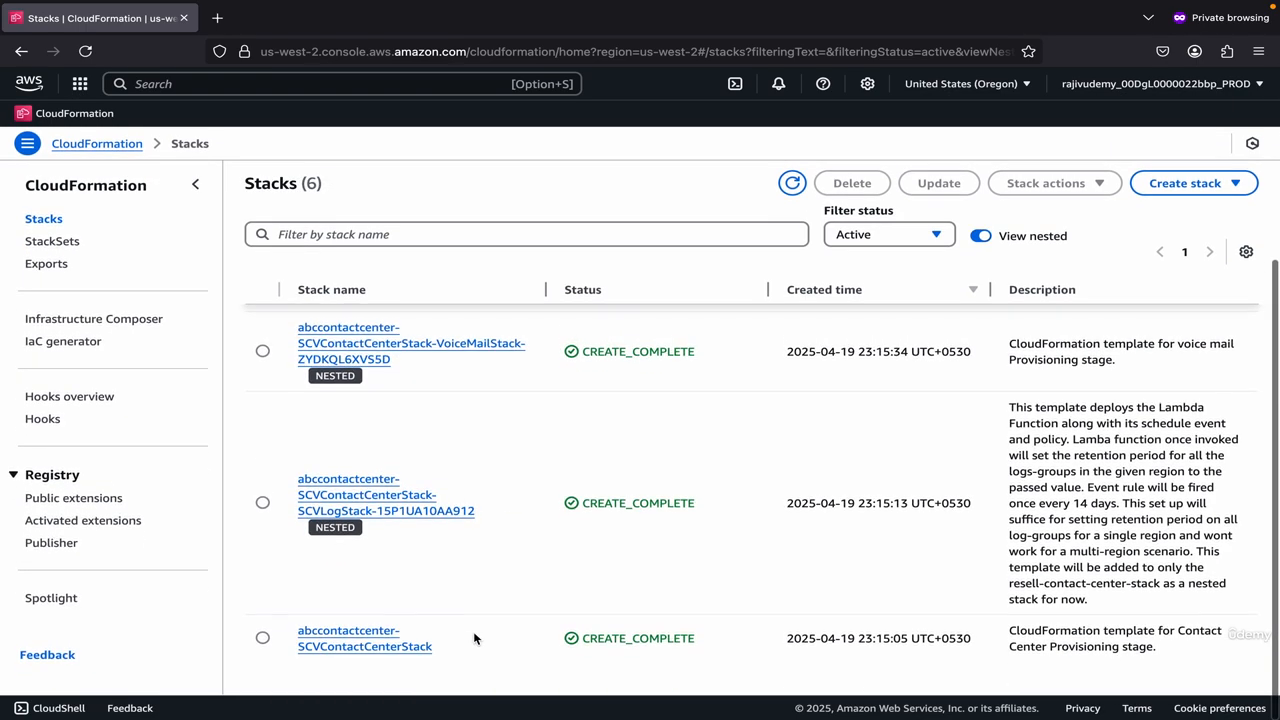
left_click_drag(451, 657, 298, 628)
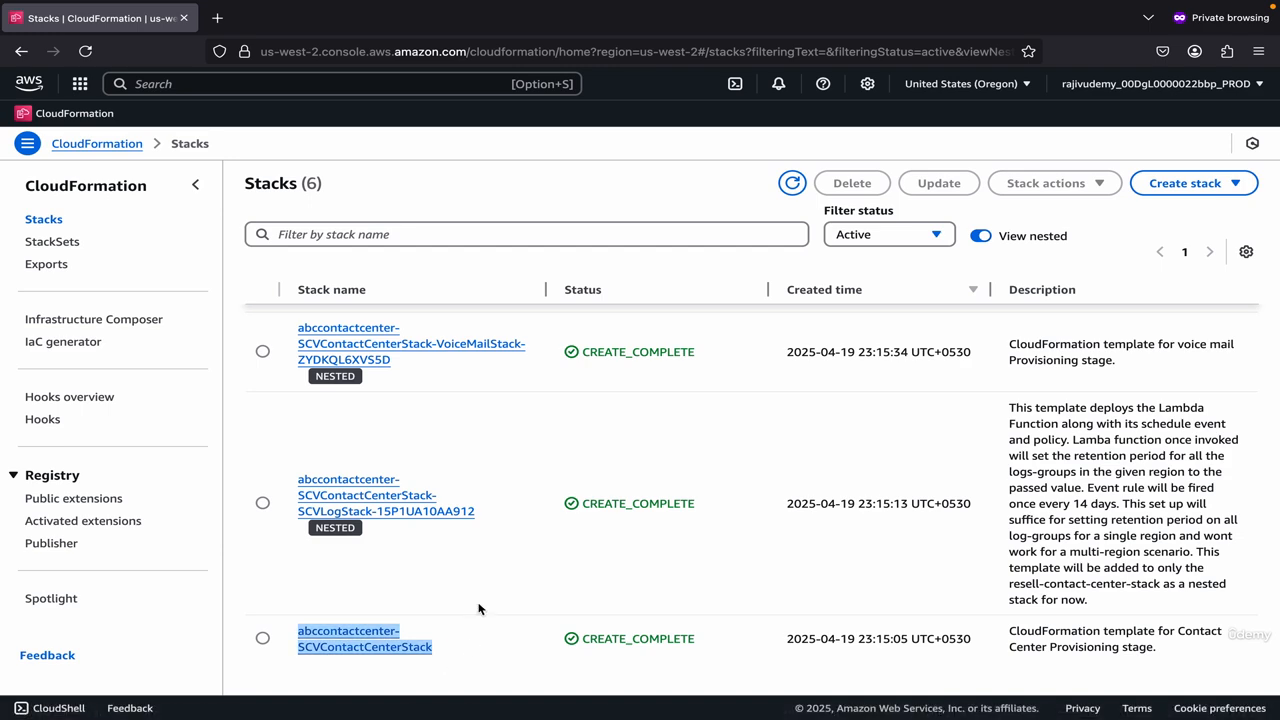
scroll(478, 607, "up", 3)
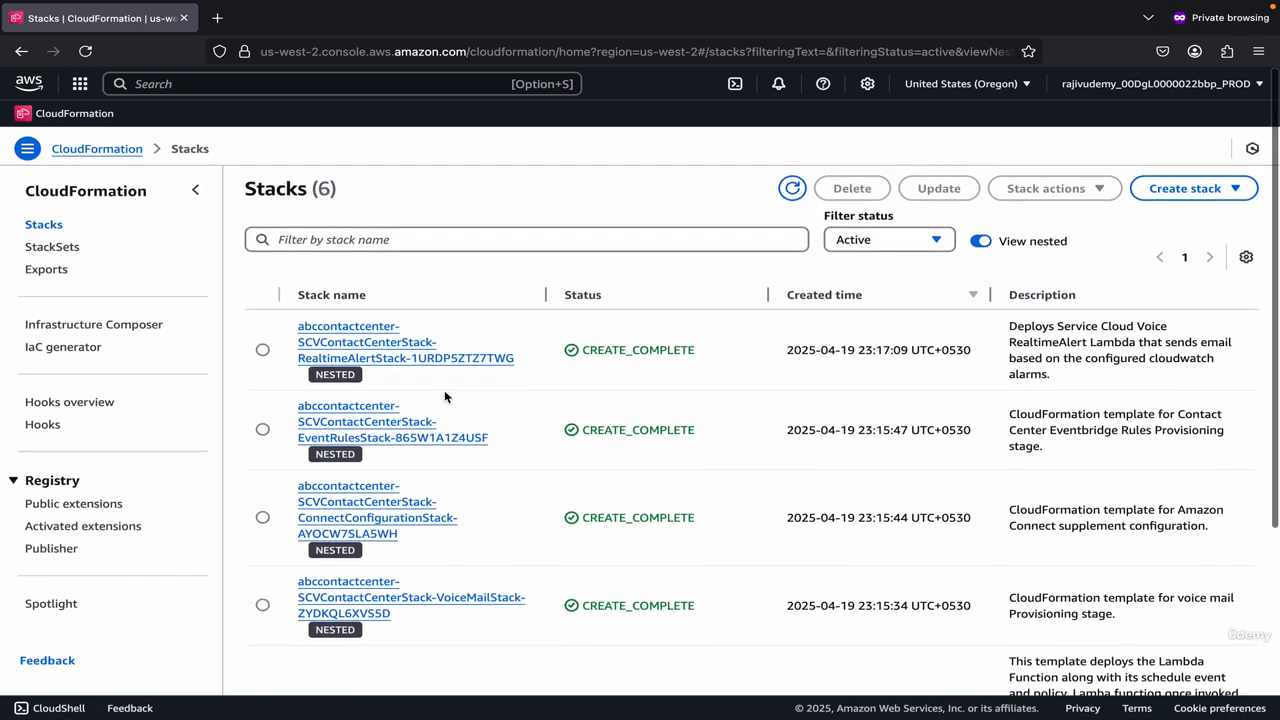
scroll(445, 397, "down", 3)
- Hide nested stacks from the stack list and highlight the name of the remaining root stack
left_click(981, 236)
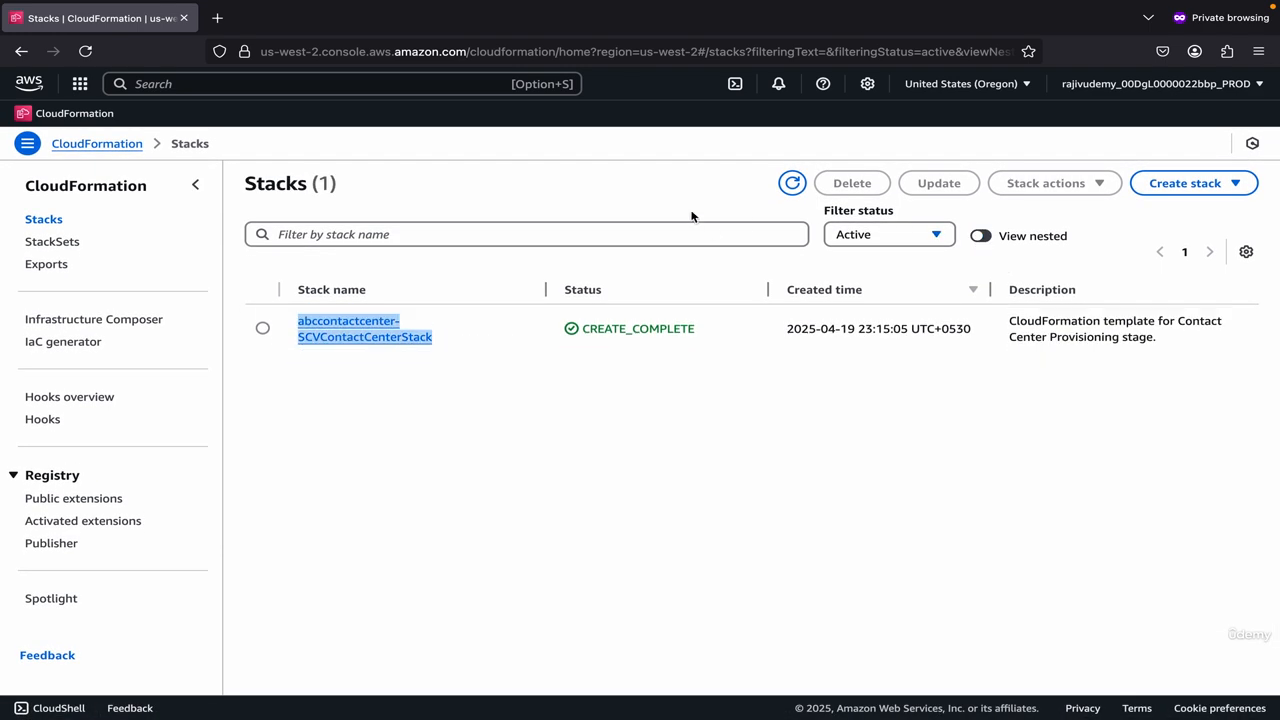
left_click_drag(457, 340, 303, 323)
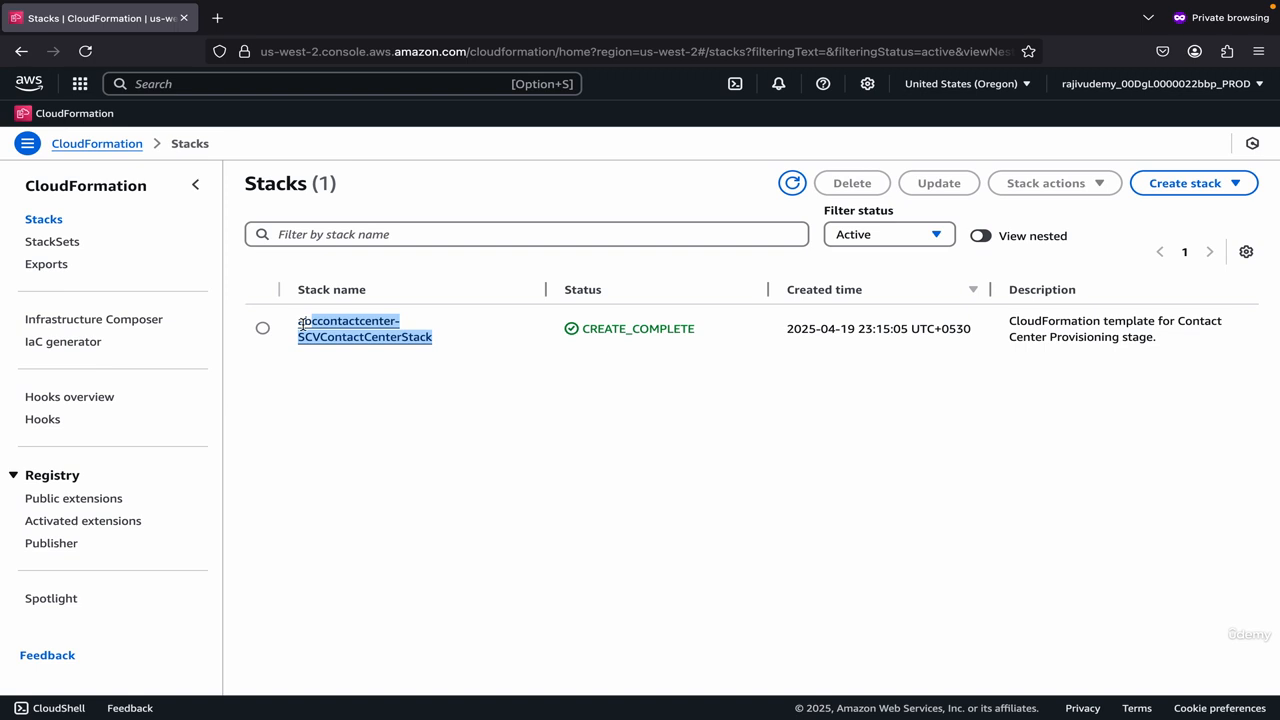
left_click(470, 362)
left_click(980, 240)
left_click(980, 240)
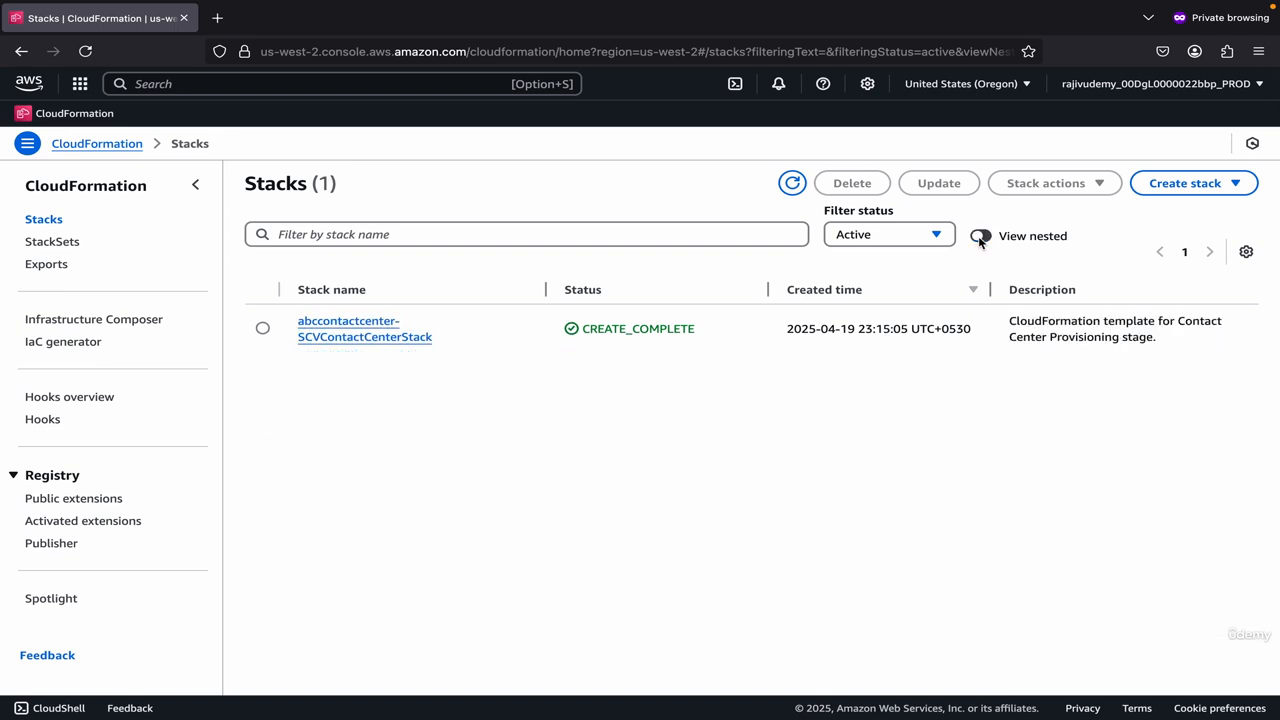
- Open abccontactcenter-SCVContactCenterStack and review its creation events and stack info
left_click(390, 337)
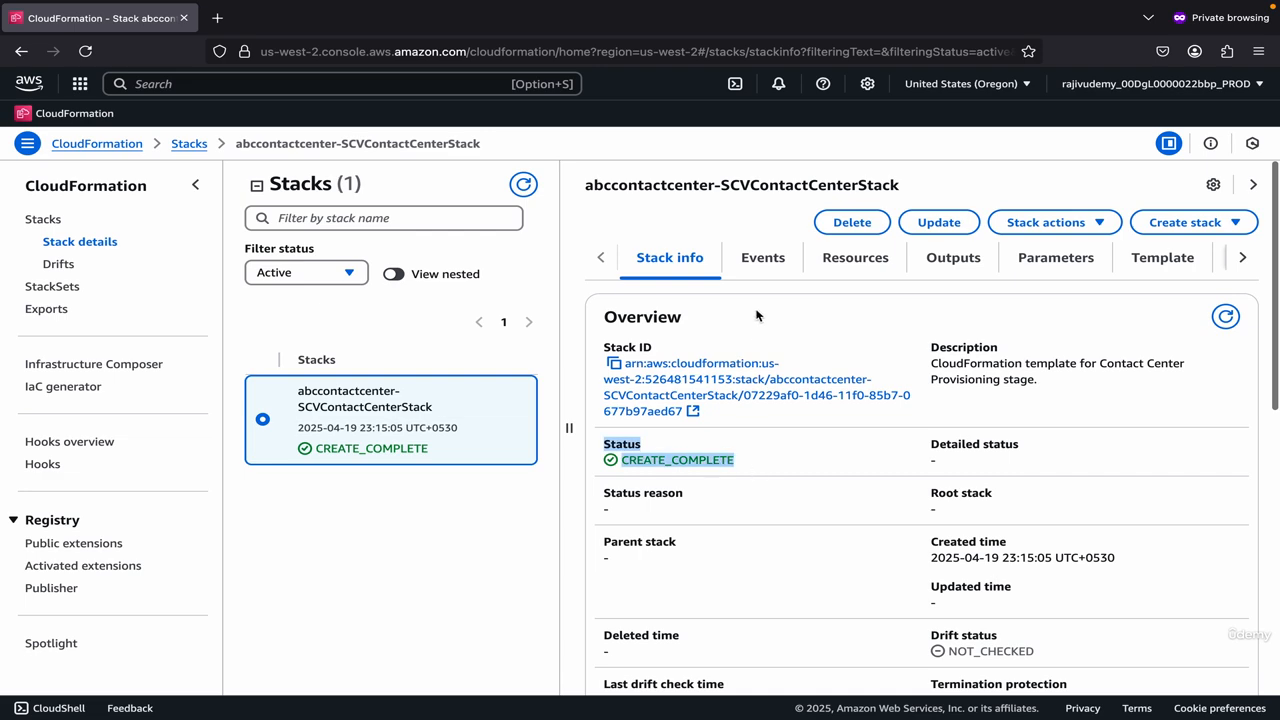
left_click(764, 262)
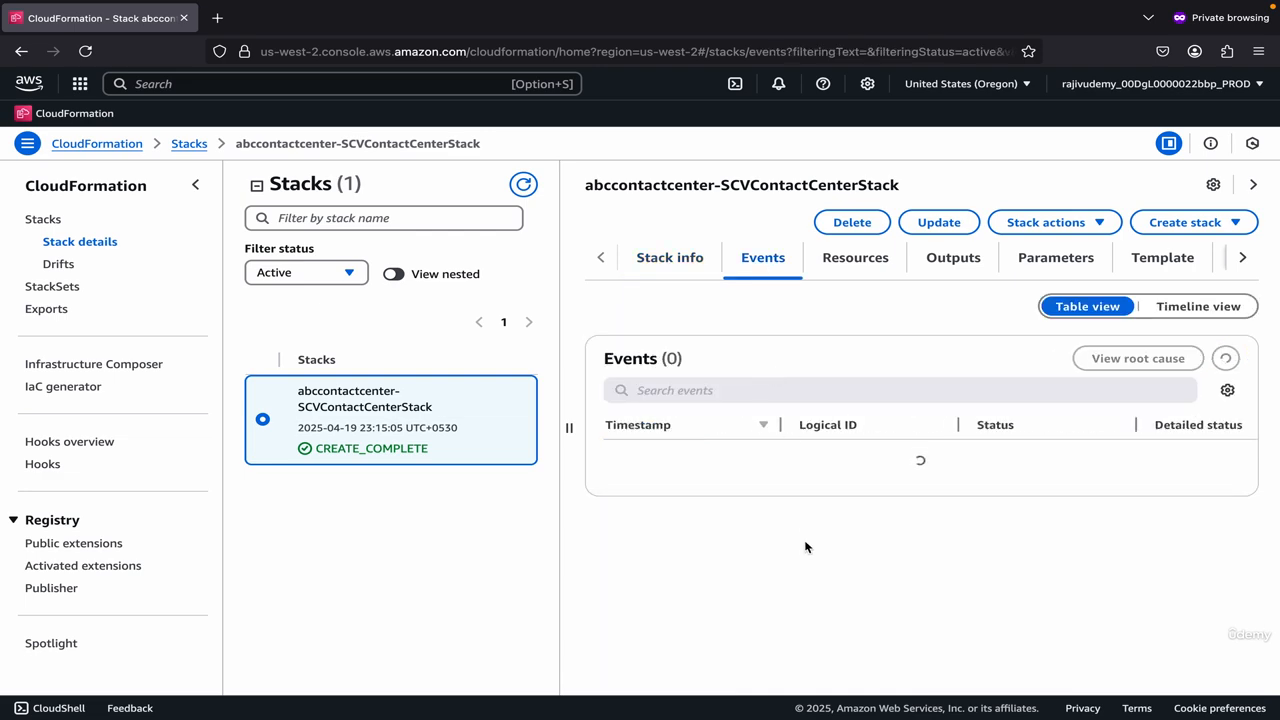
scroll(806, 547, "down", 10)
scroll(806, 546, "up", 10)
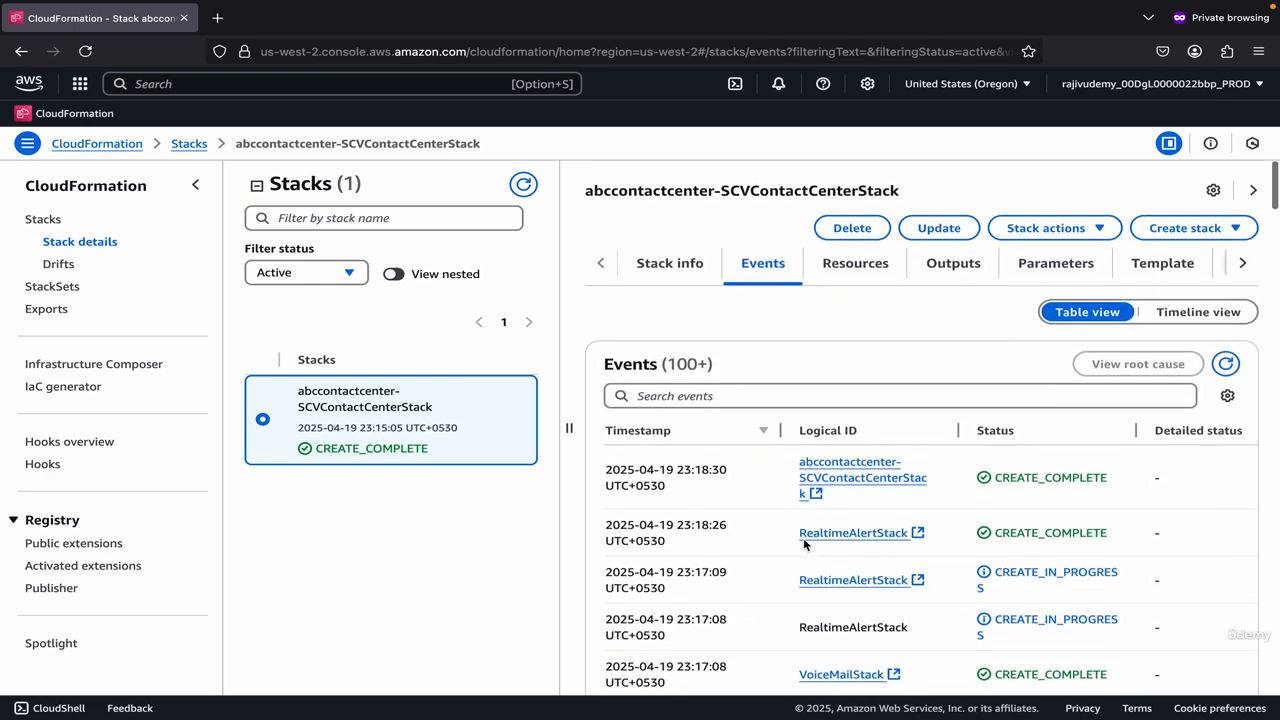
left_click(676, 264)
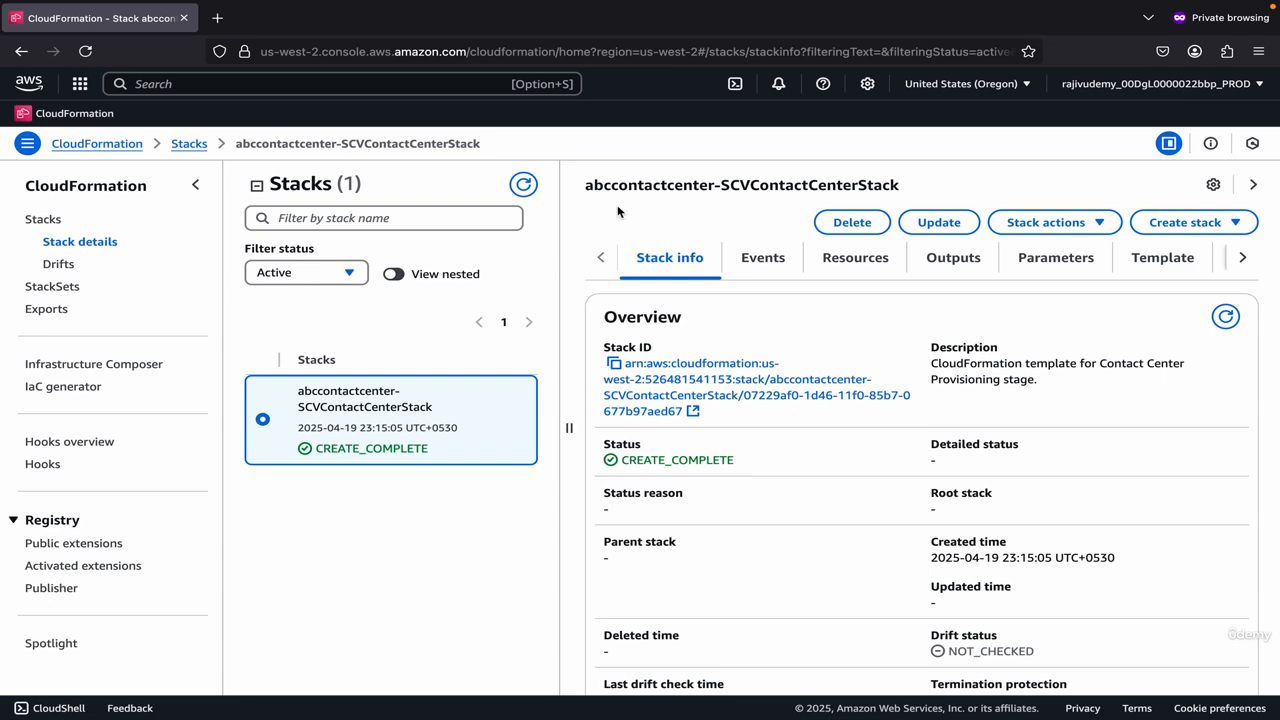
- Show nested stacks in the list beside the stack details and look through them
left_click(395, 274)
scroll(428, 413, "down", 5)
scroll(428, 413, "up", 5)
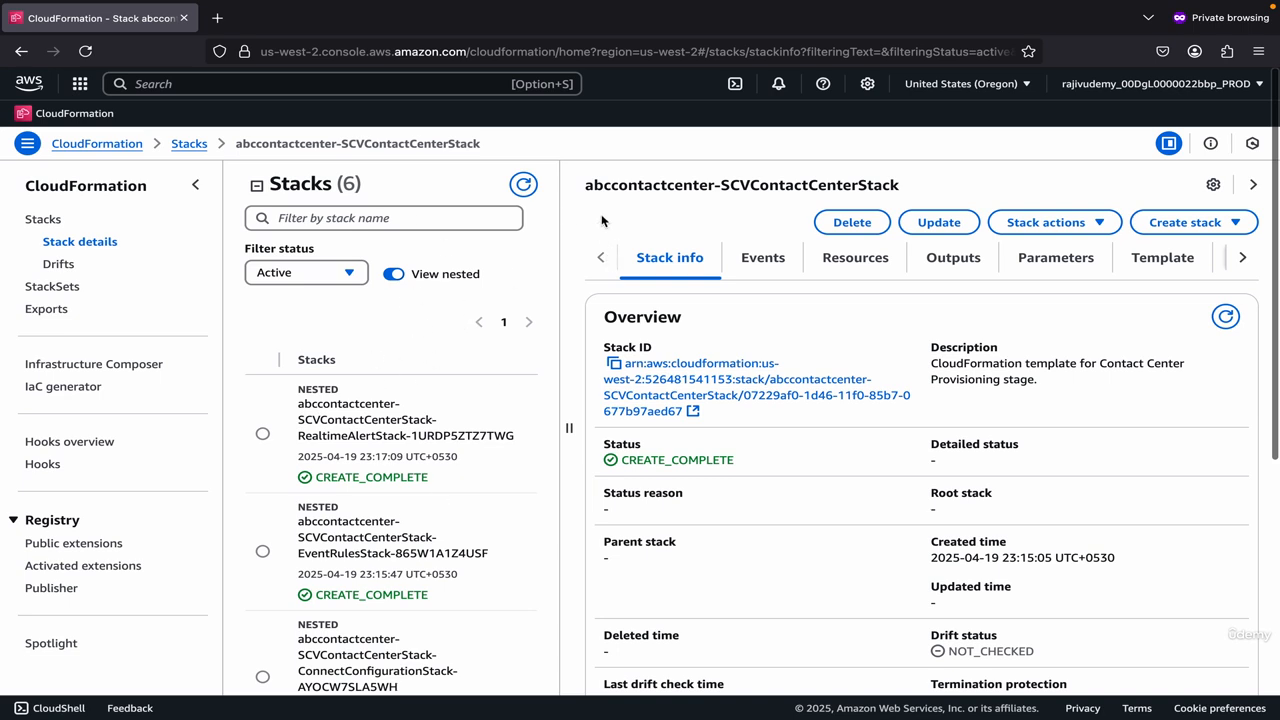
- Search the AWS services for "connect", add Amazon Connect to the favorites and open it
left_click(265, 85)
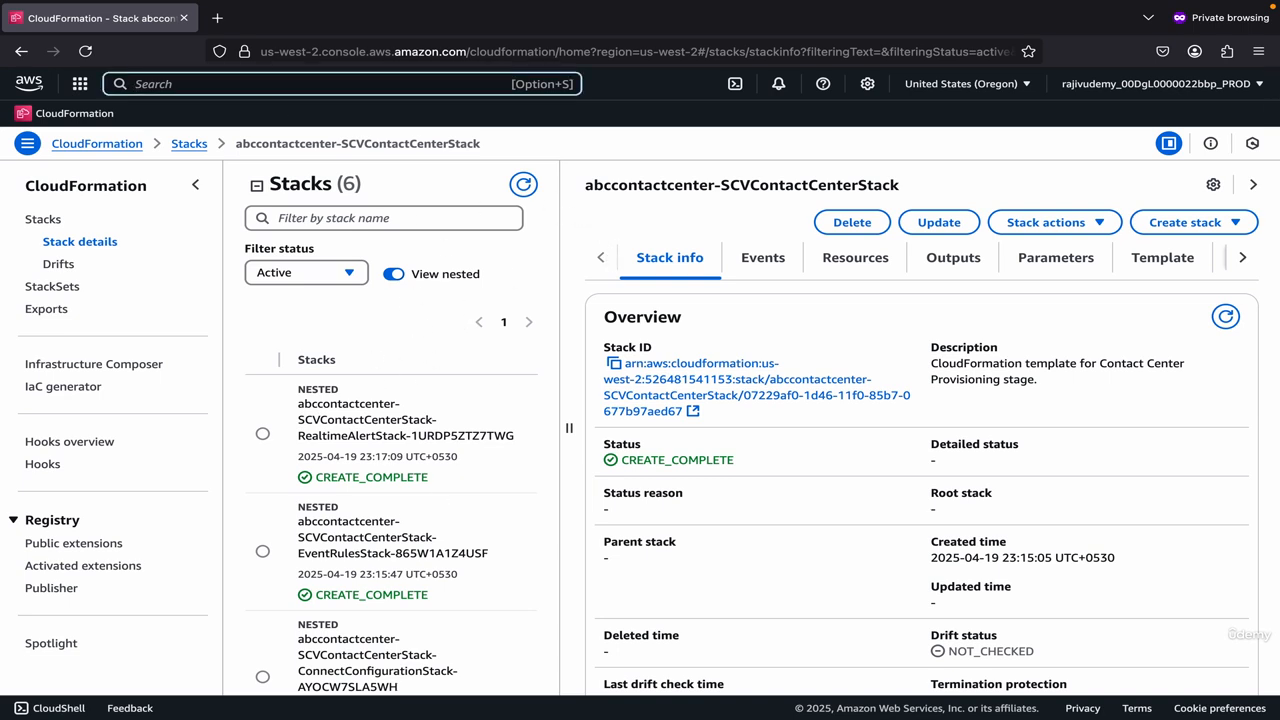
type("amazp")
key("BackSpace")
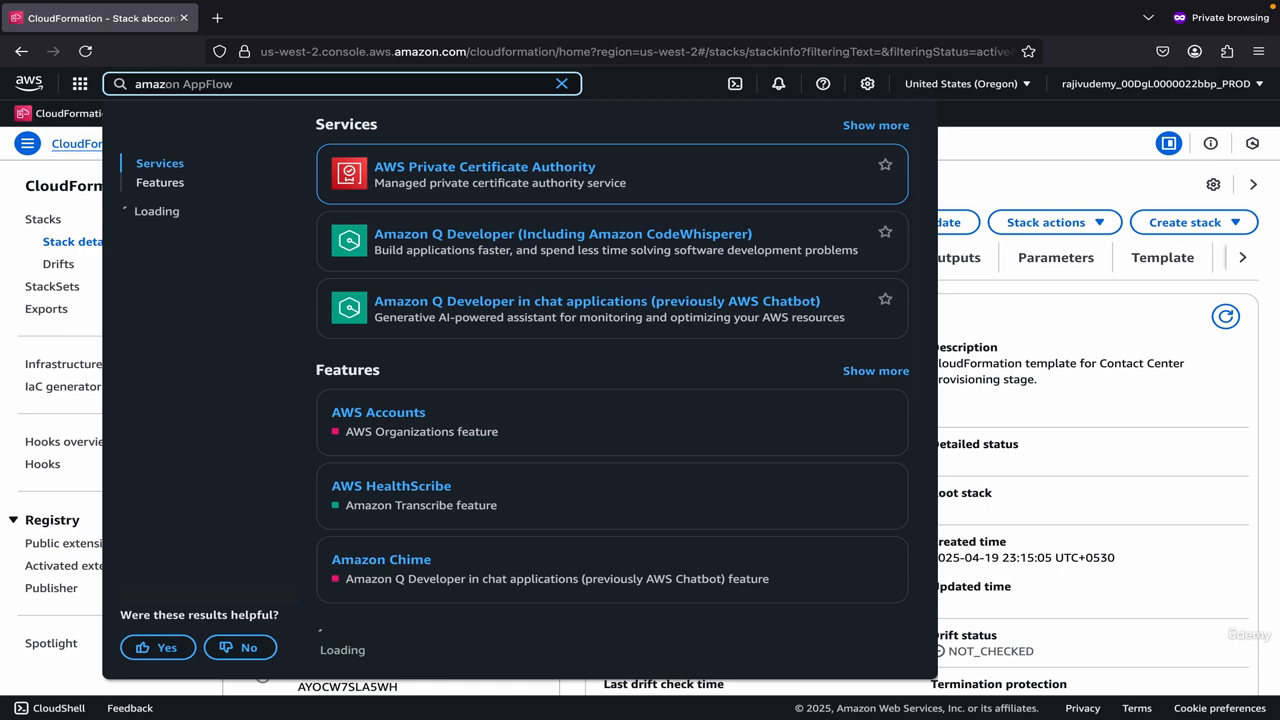
key("super+a")
type("connect")
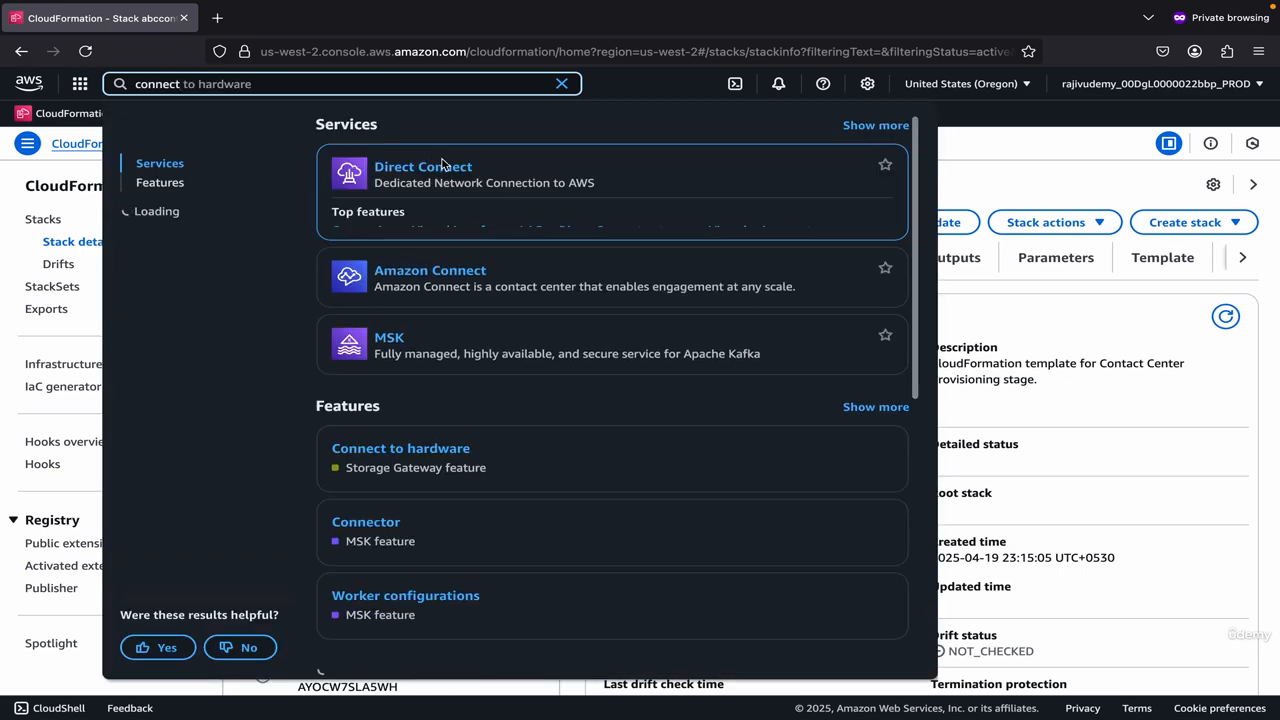
left_click(885, 233)
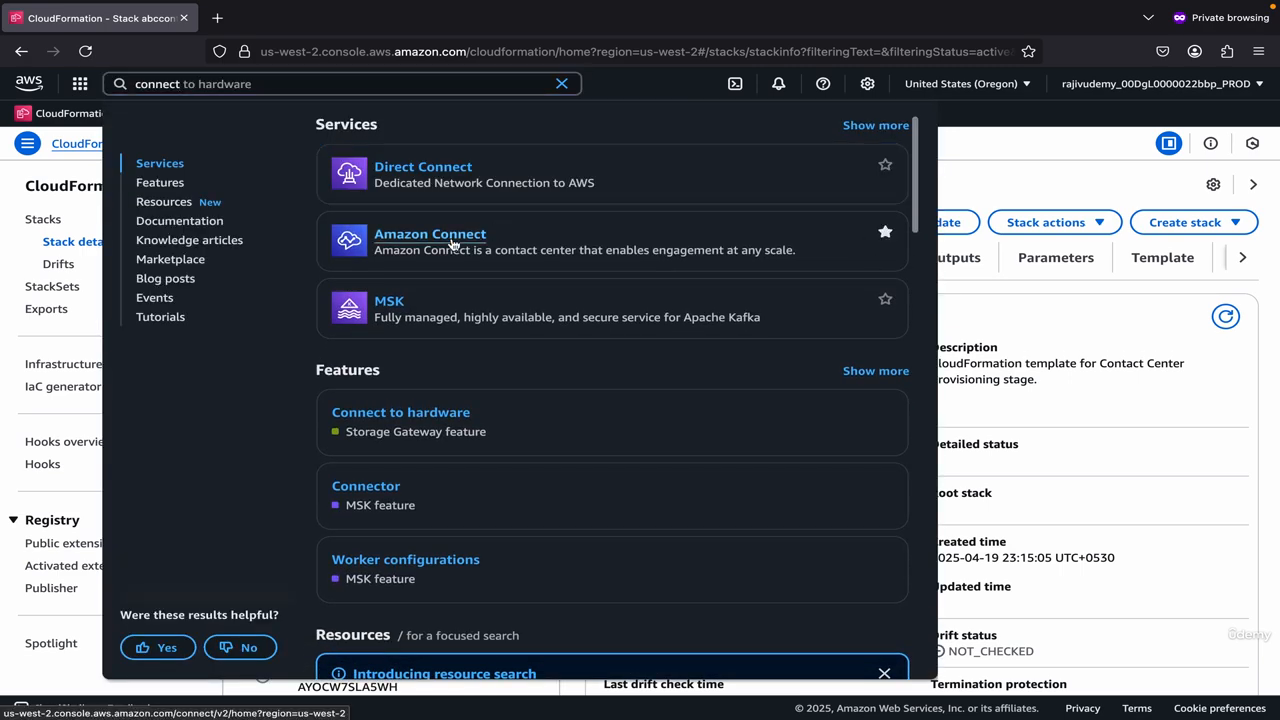
left_click(453, 242)
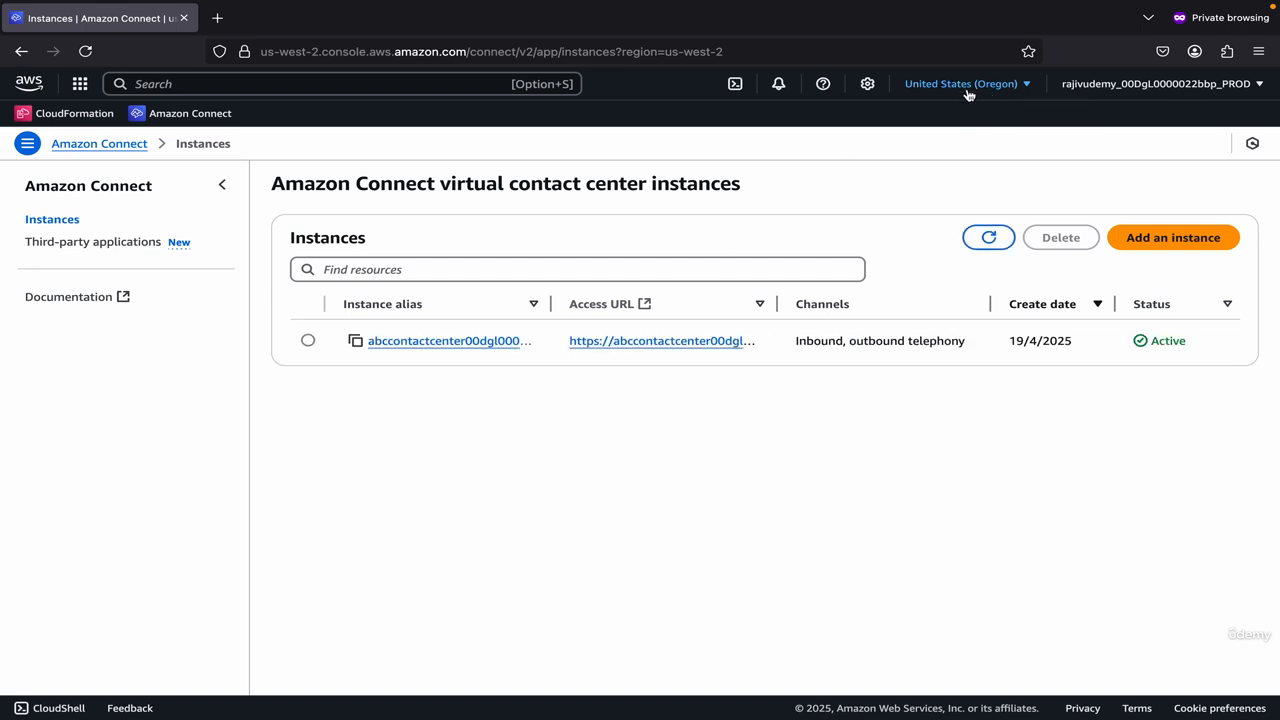
- Open the abccontactcenter instance in Amazon Connect and log in to it with emergency access
left_click(466, 340)
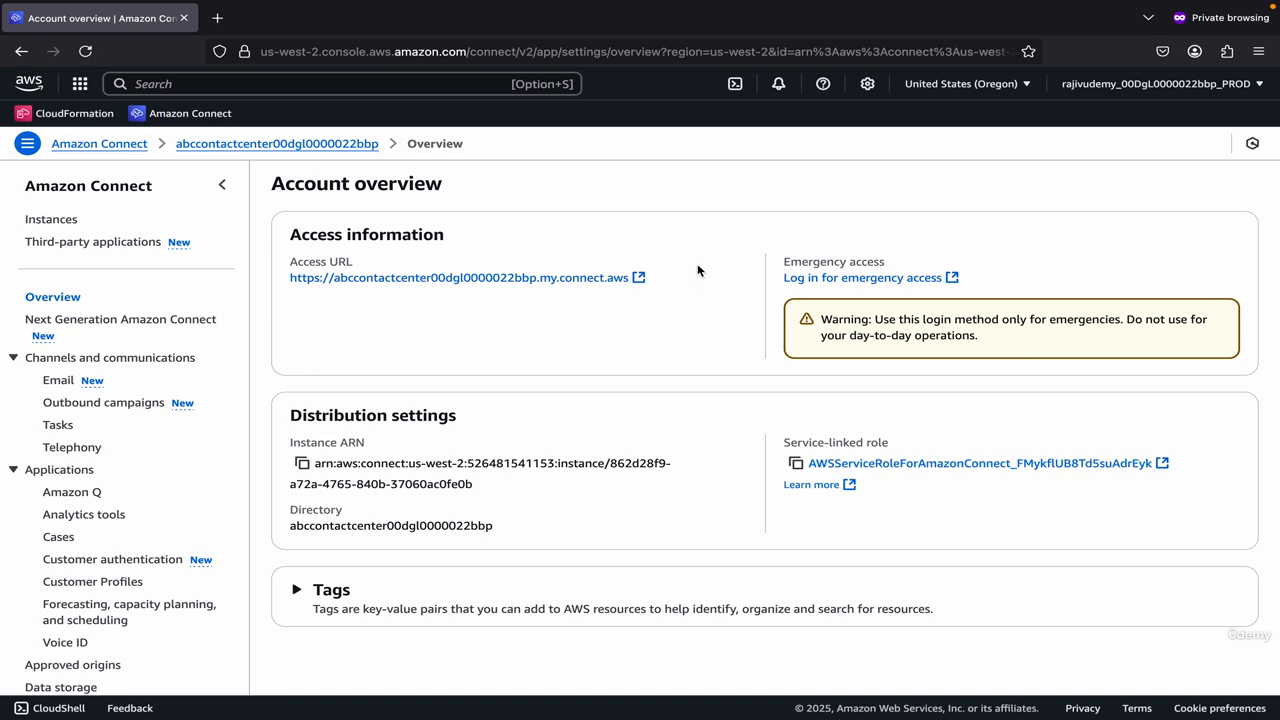
left_click(874, 279)
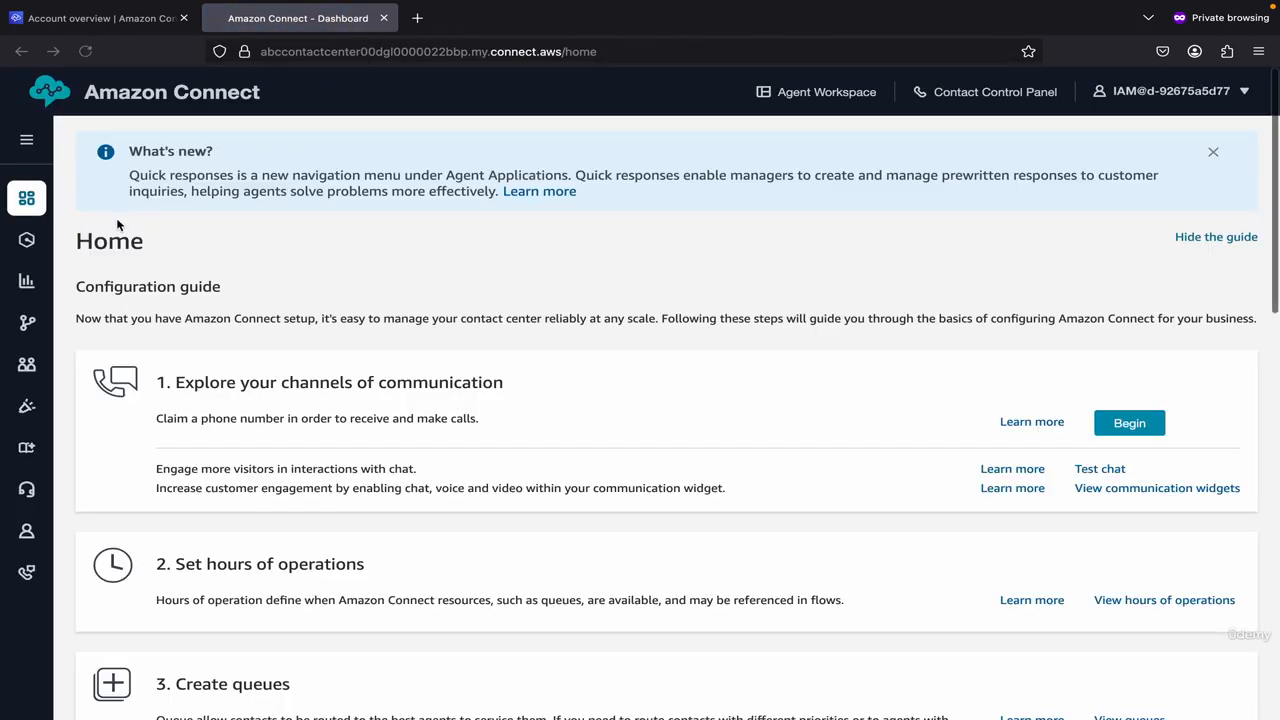
- Review the users and their routing and security profiles in Amazon Connect's User management, and close the instance's dashboard
mouse_move(26, 360)
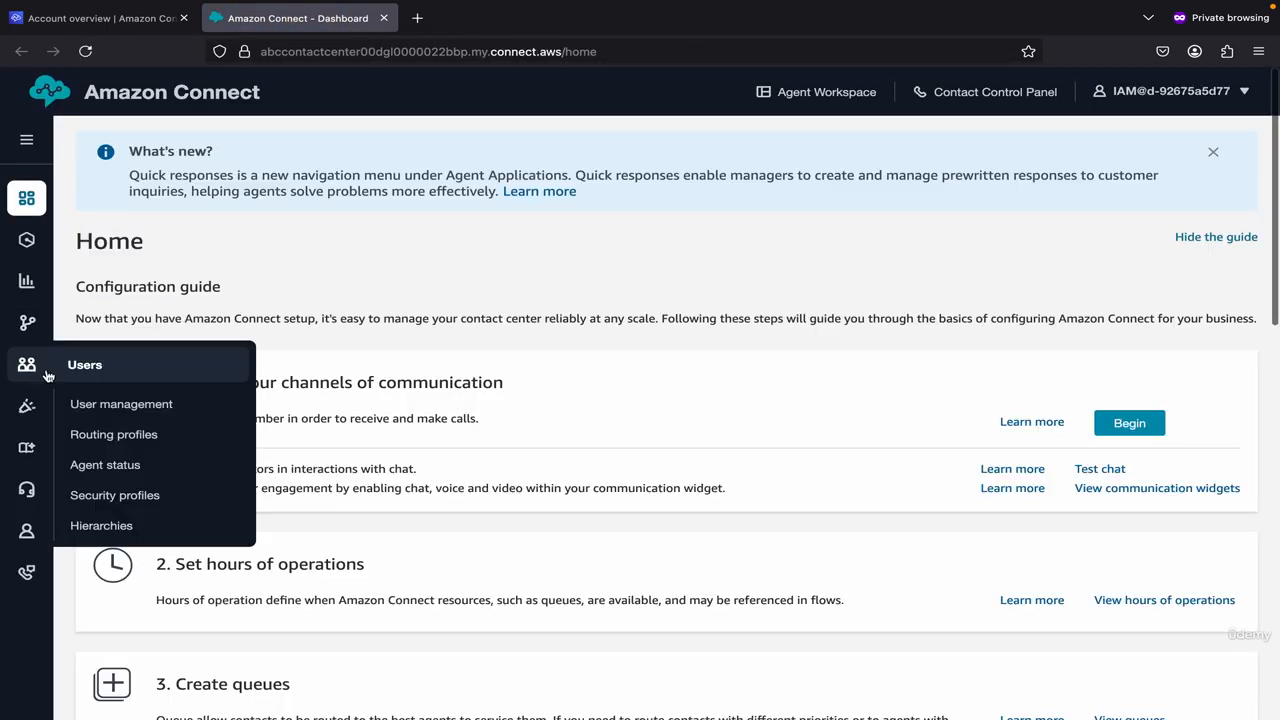
left_click(95, 404)
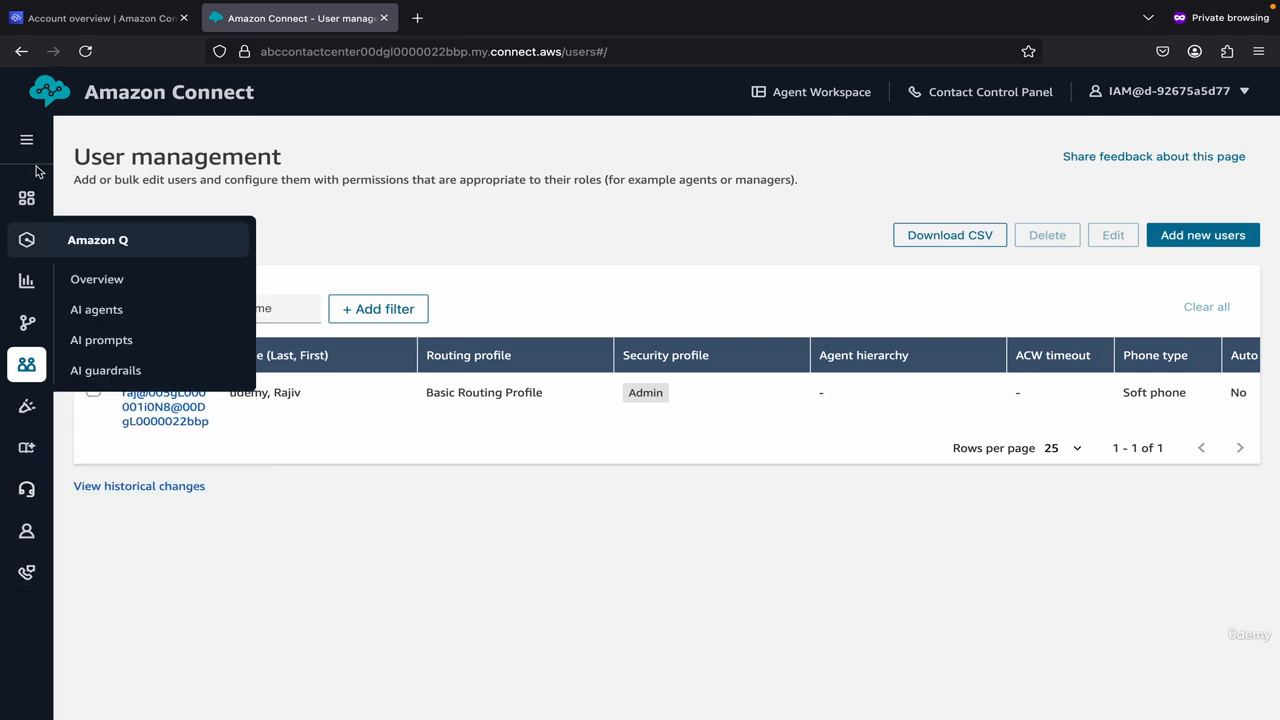
mouse_move(30, 368)
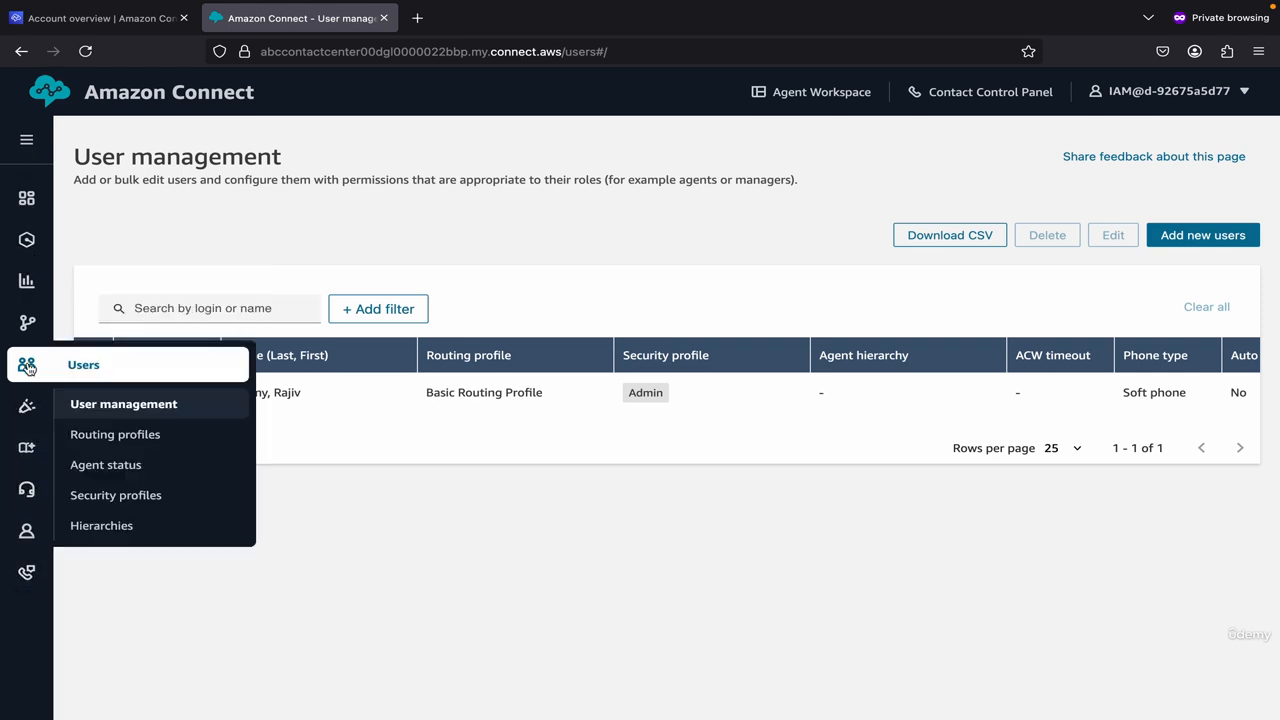
left_click(105, 403)
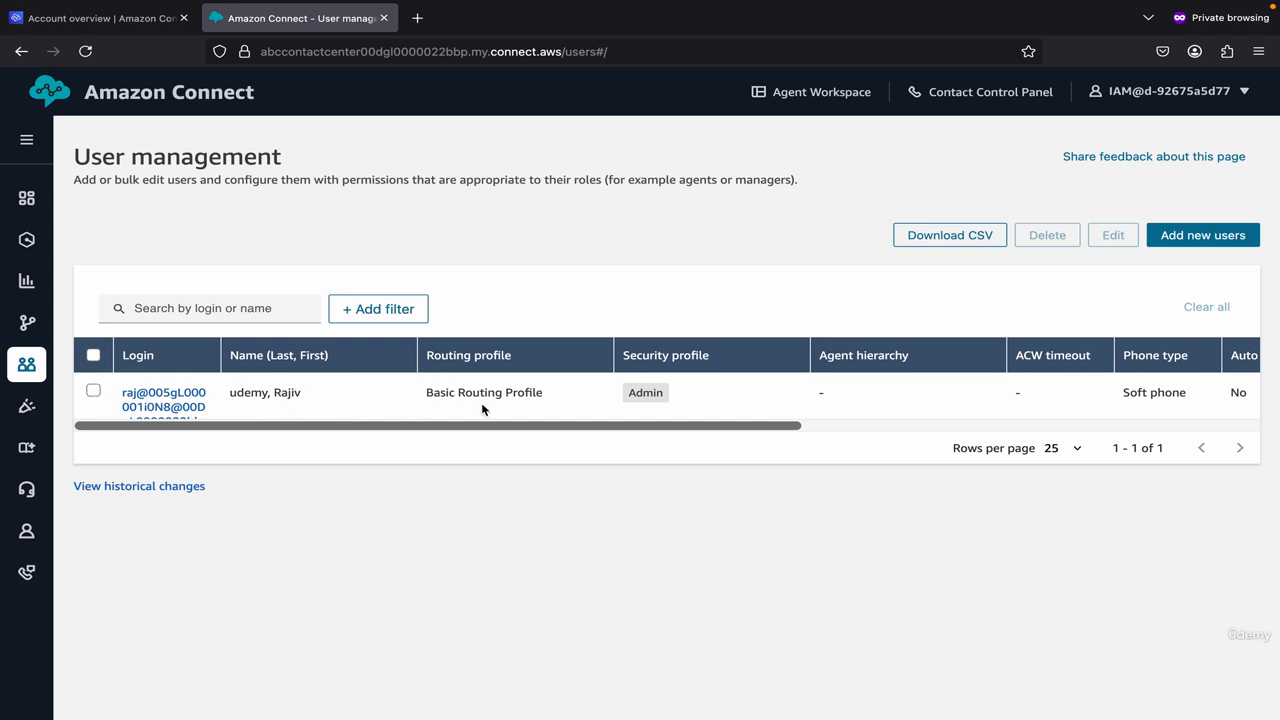
left_click(384, 18)
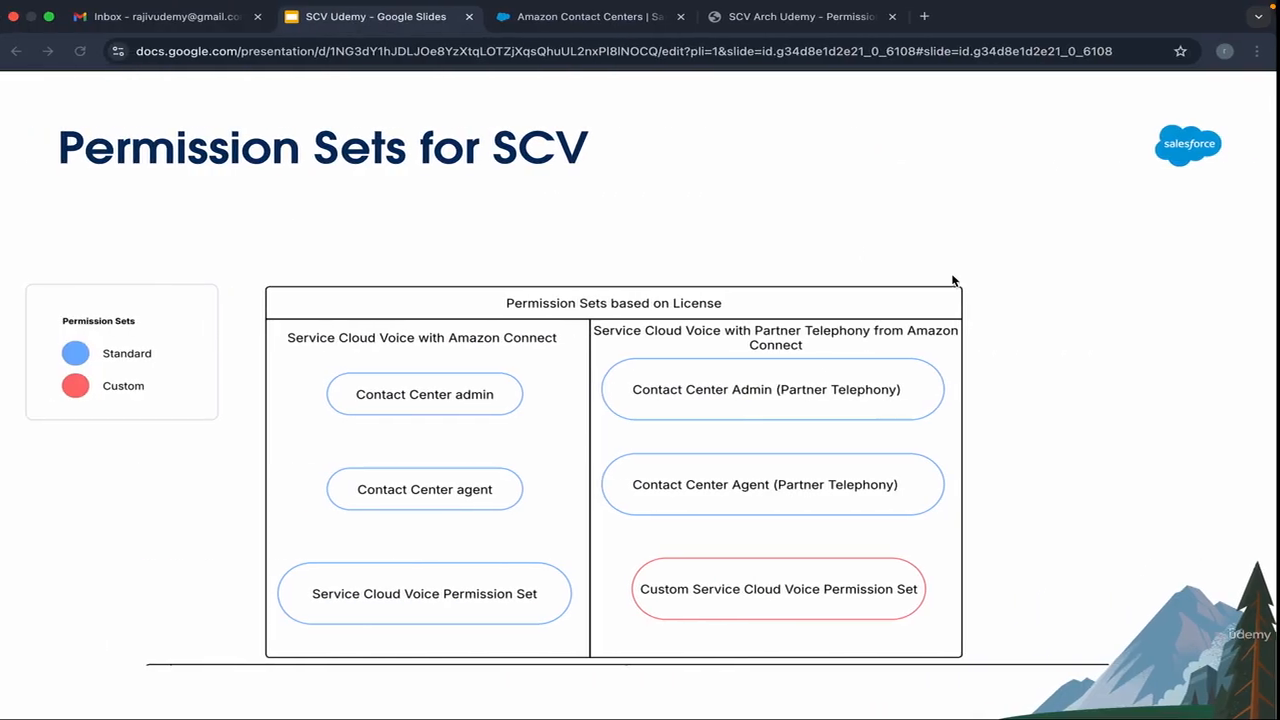
- Switch to Salesforce Setup, reload it, and find the Amazon Contact Centers page with the search term "voic"
left_click(628, 28)
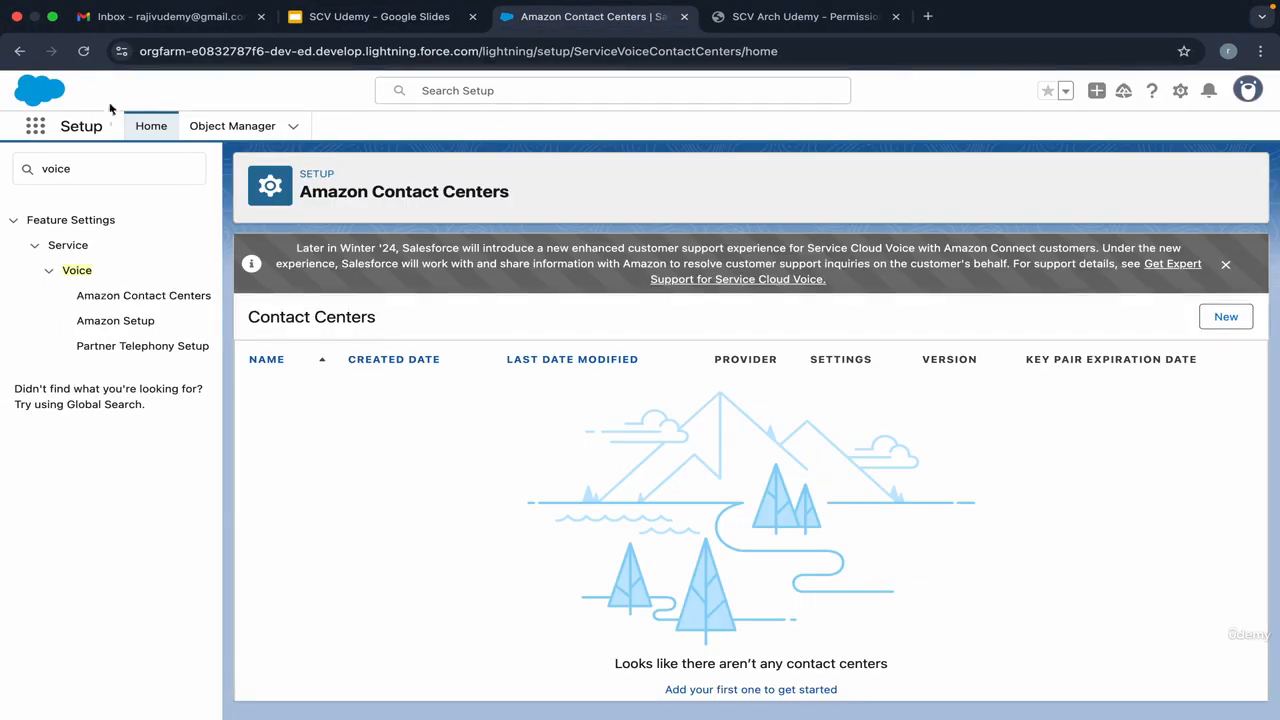
left_click(85, 55)
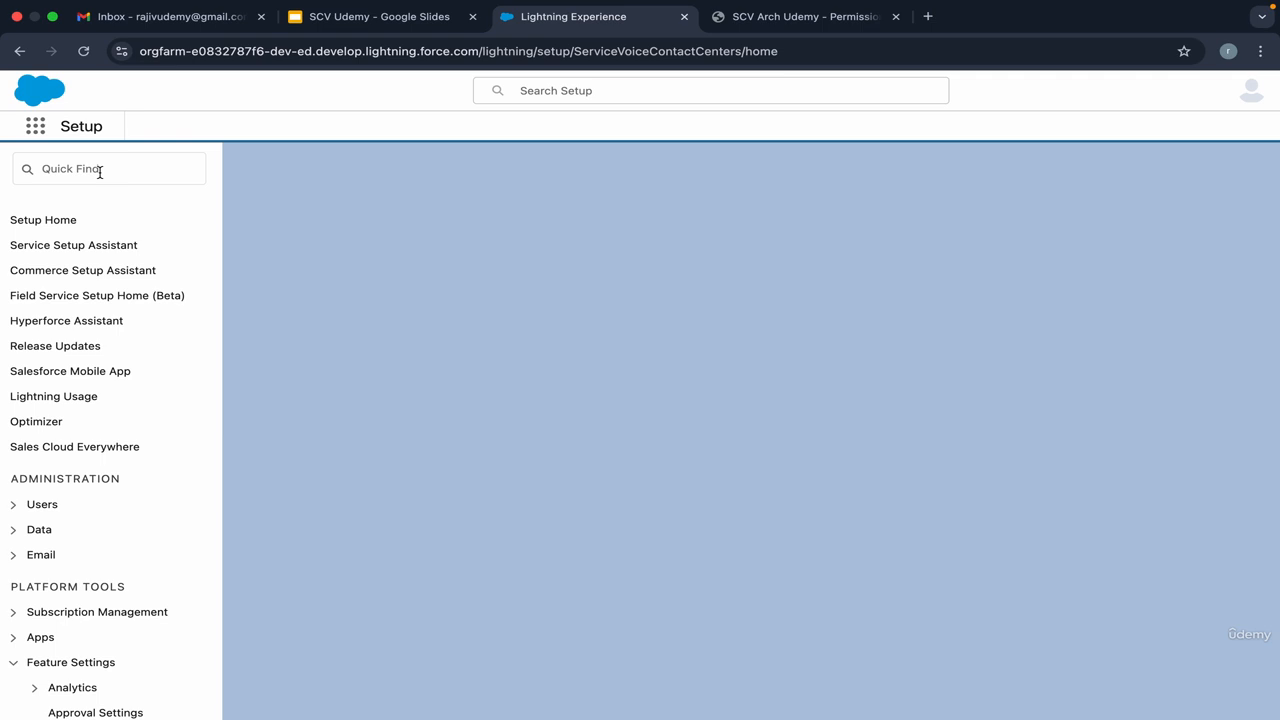
left_click(97, 169)
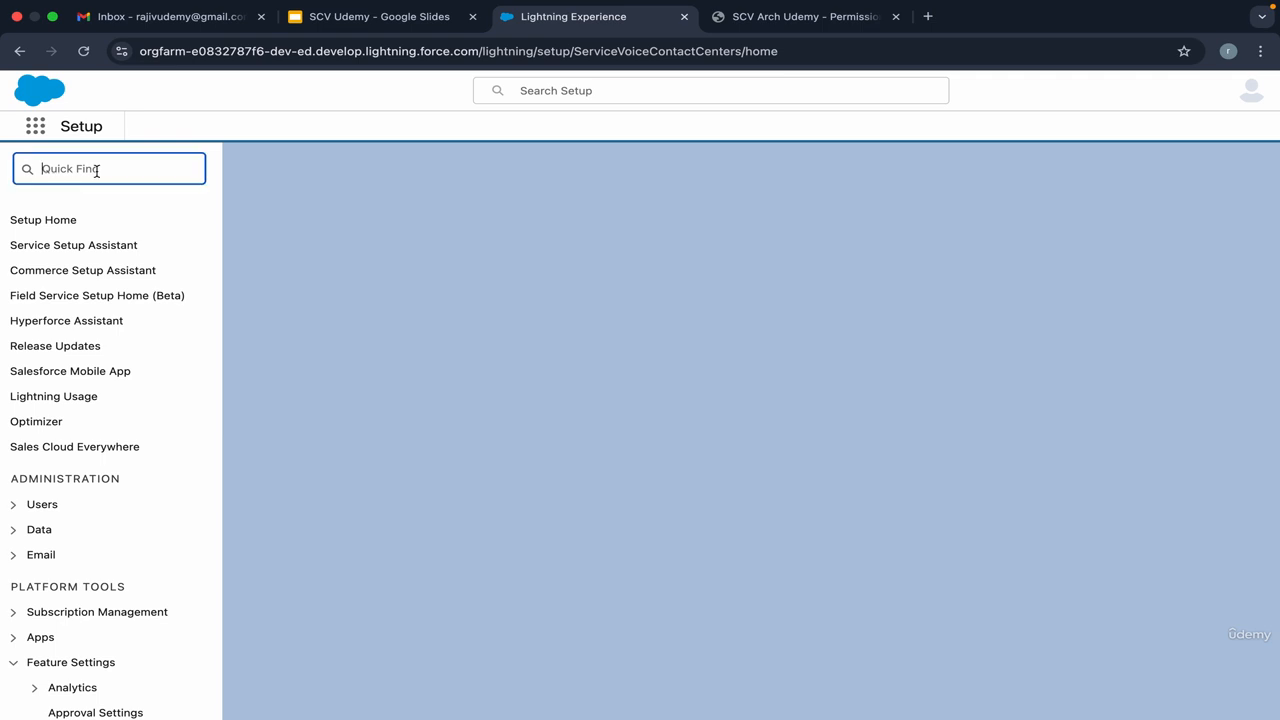
type("voic")
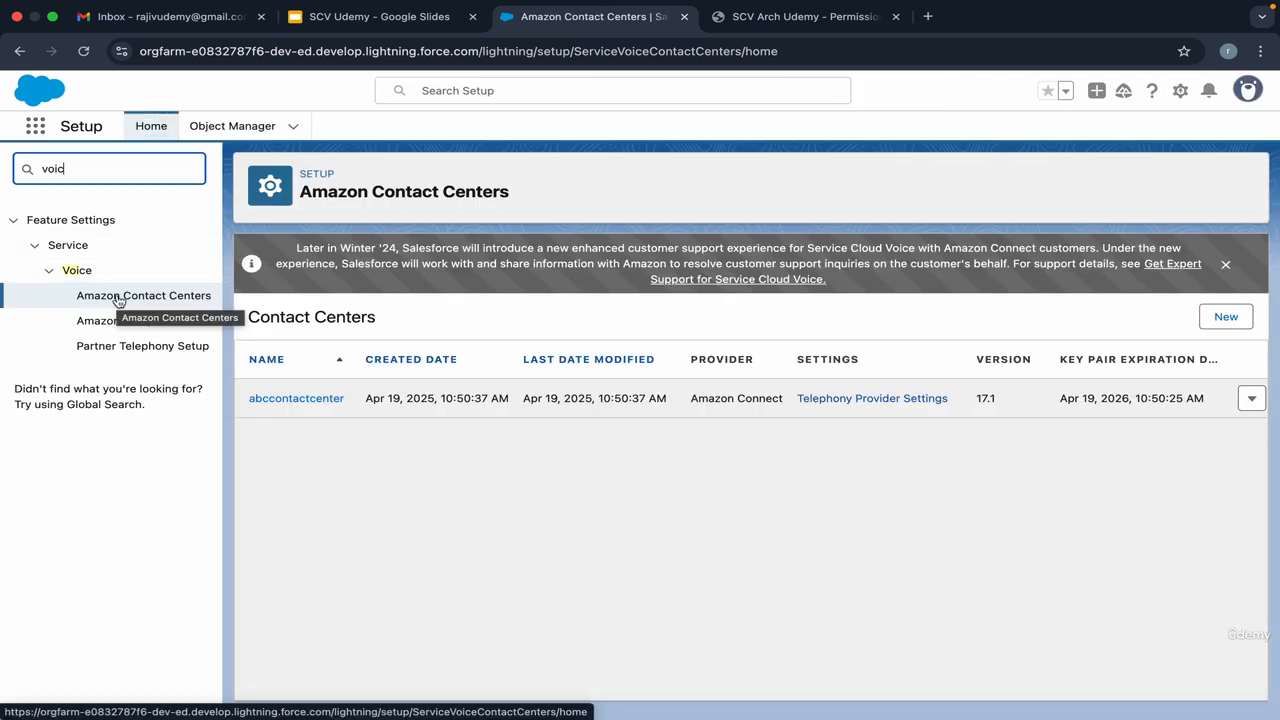
left_click(131, 297)
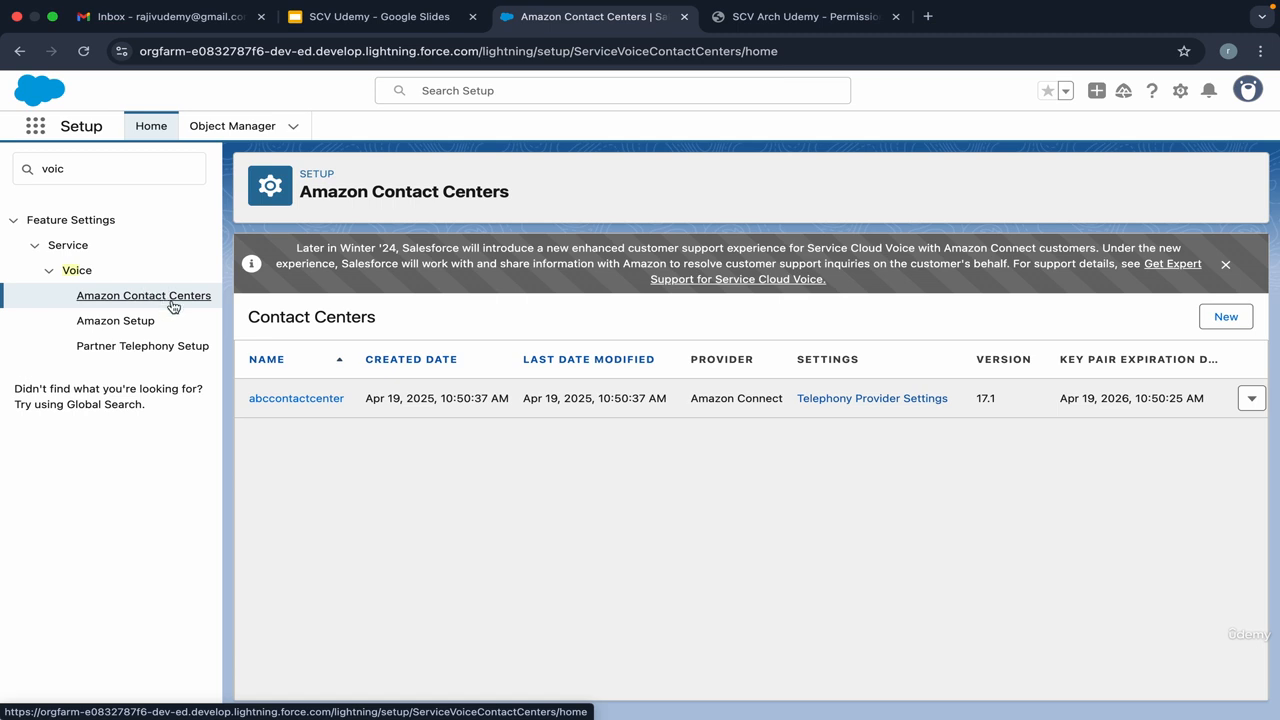
- Open the abccontactcenter contact center in Salesforce and review its details, highlighting the display name
left_click(289, 398)
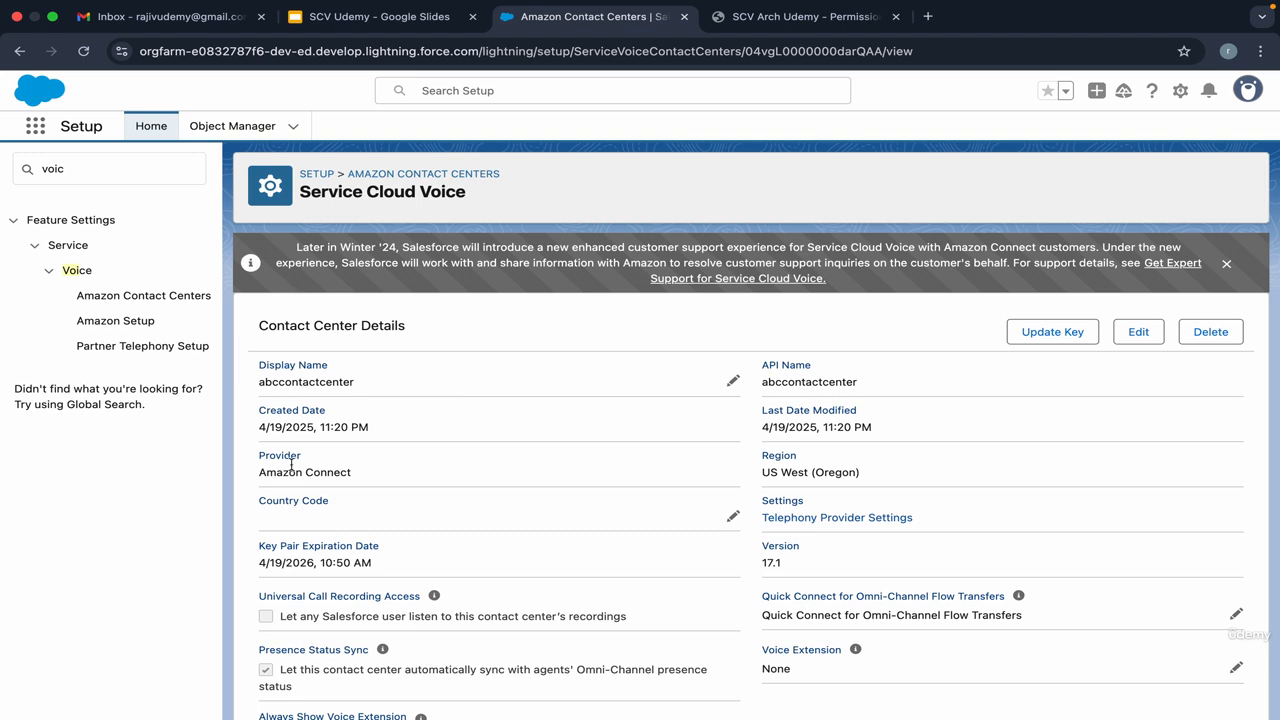
scroll(375, 403, "down", 2)
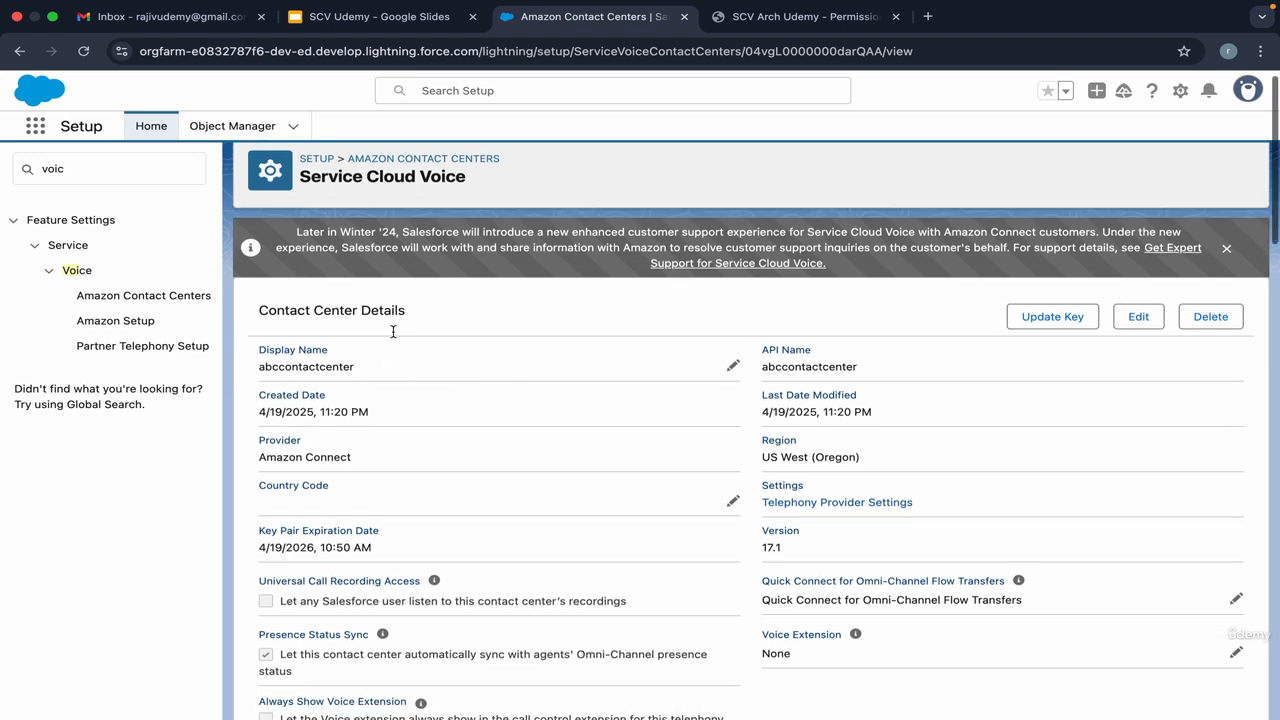
left_click_drag(260, 301, 429, 305)
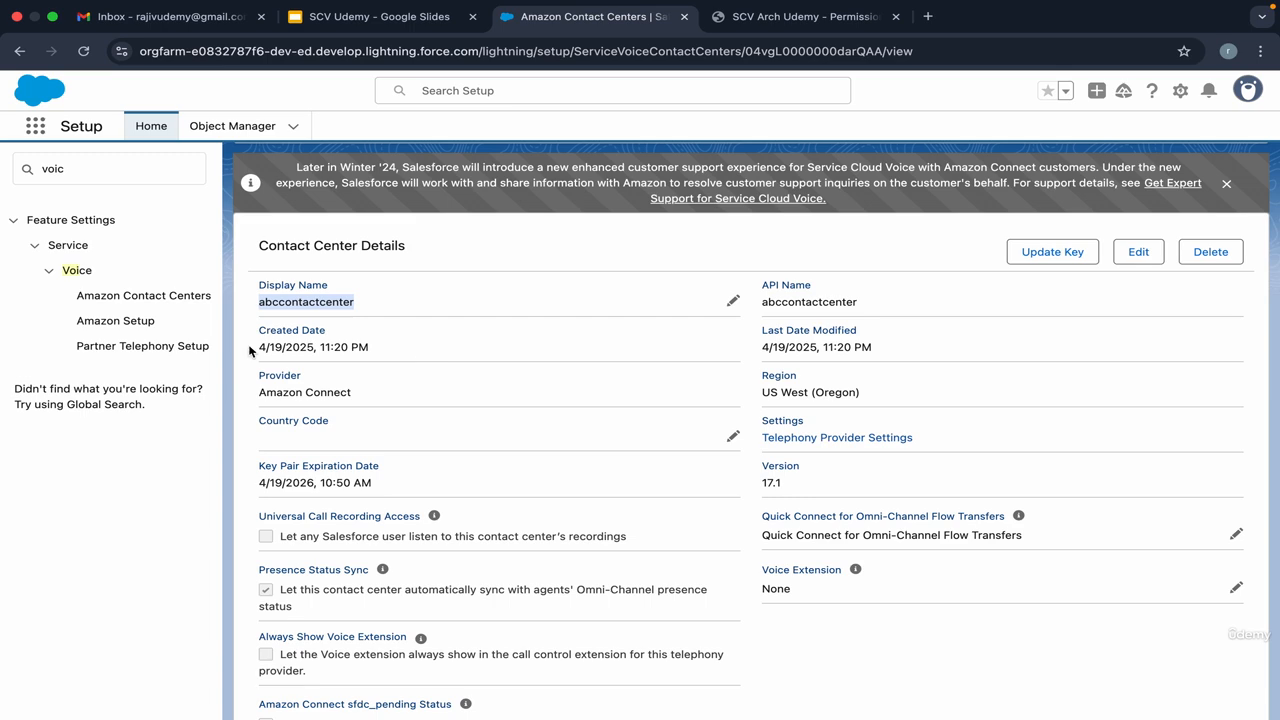
- Review the contact center's detail fields in Salesforce, highlighting the created date and checking the region and version
left_click_drag(250, 349, 377, 347)
left_click(269, 413)
scroll(397, 407, "down", 2)
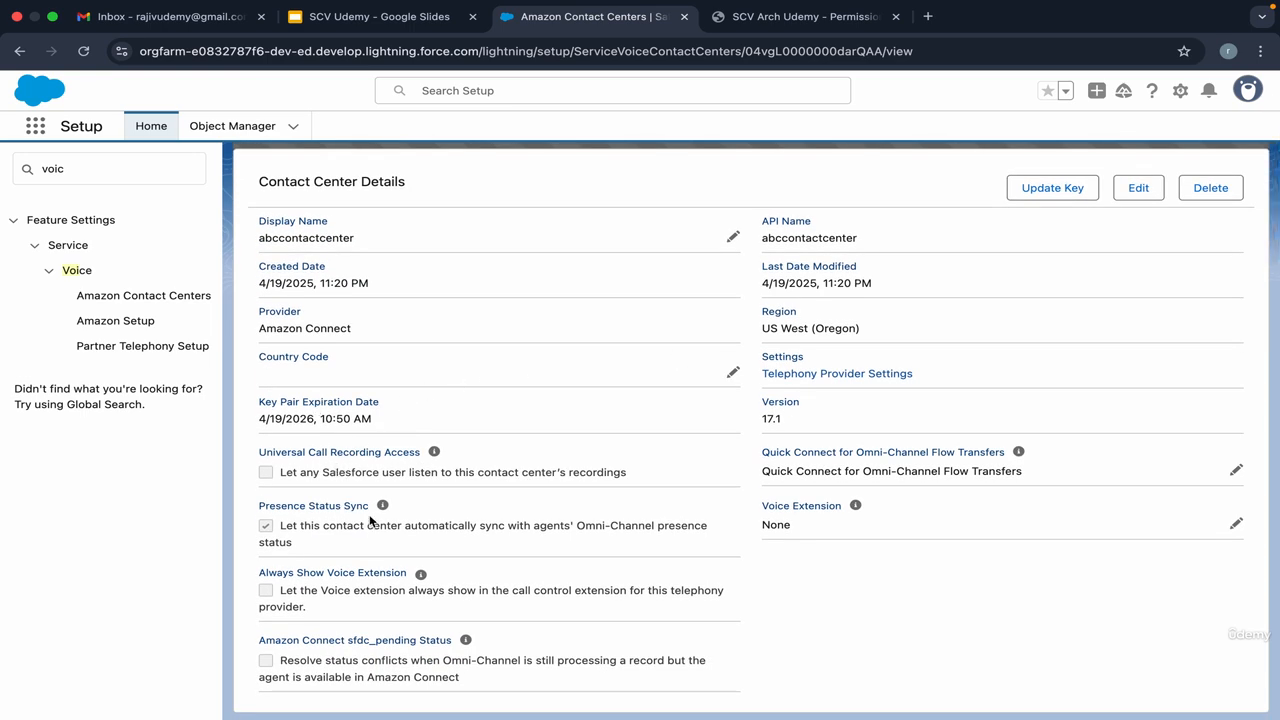
scroll(369, 519, "down", 1)
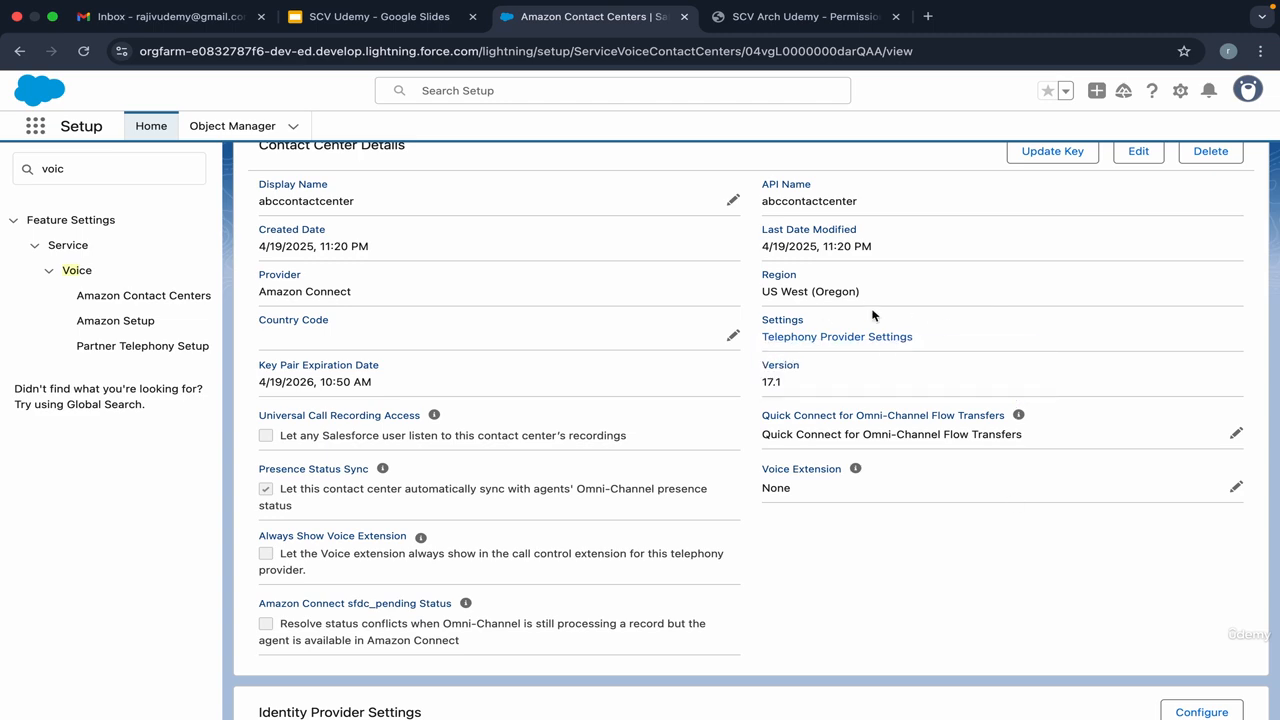
mouse_move(765, 366)
left_mouse_down()
mouse_move(795, 386)
mouse_move(755, 371)
left_mouse_up()
left_click(755, 371)
- Examine the contact center's identity provider settings and assigned users, and switch to the Google Slides deck on SCV permission sets
scroll(755, 371, "down", 5)
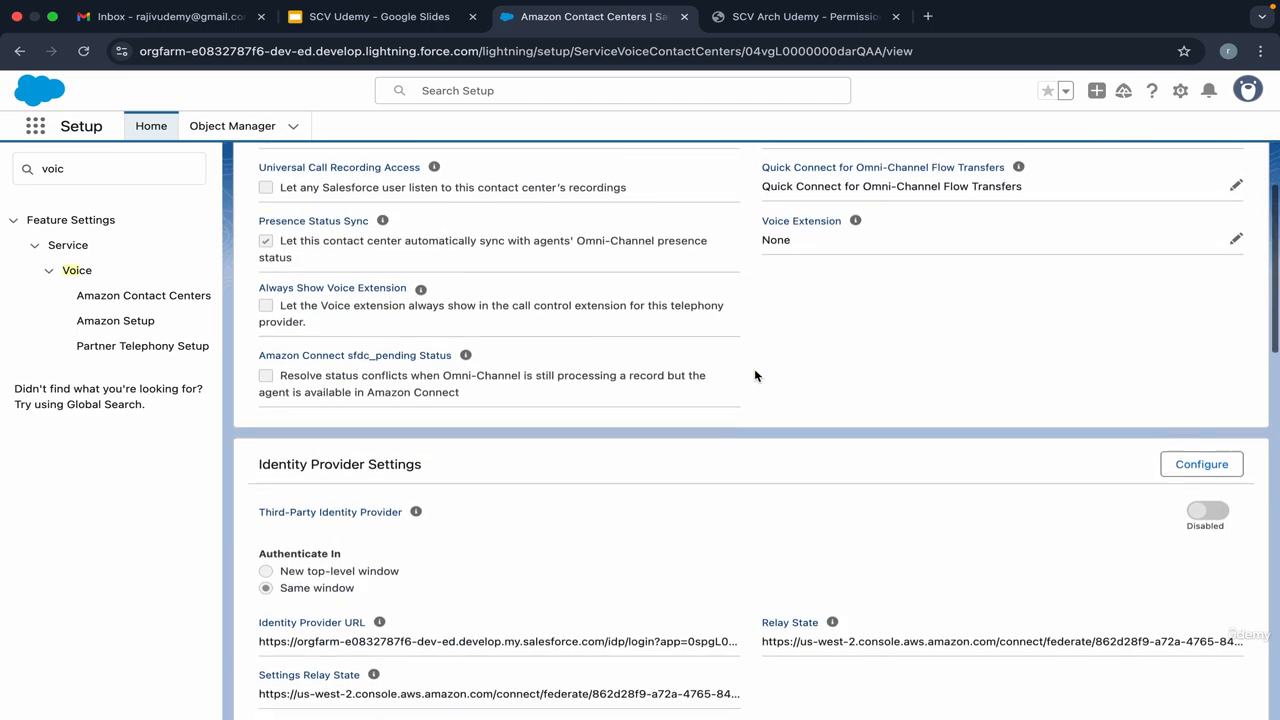
scroll(755, 375, "down", 10)
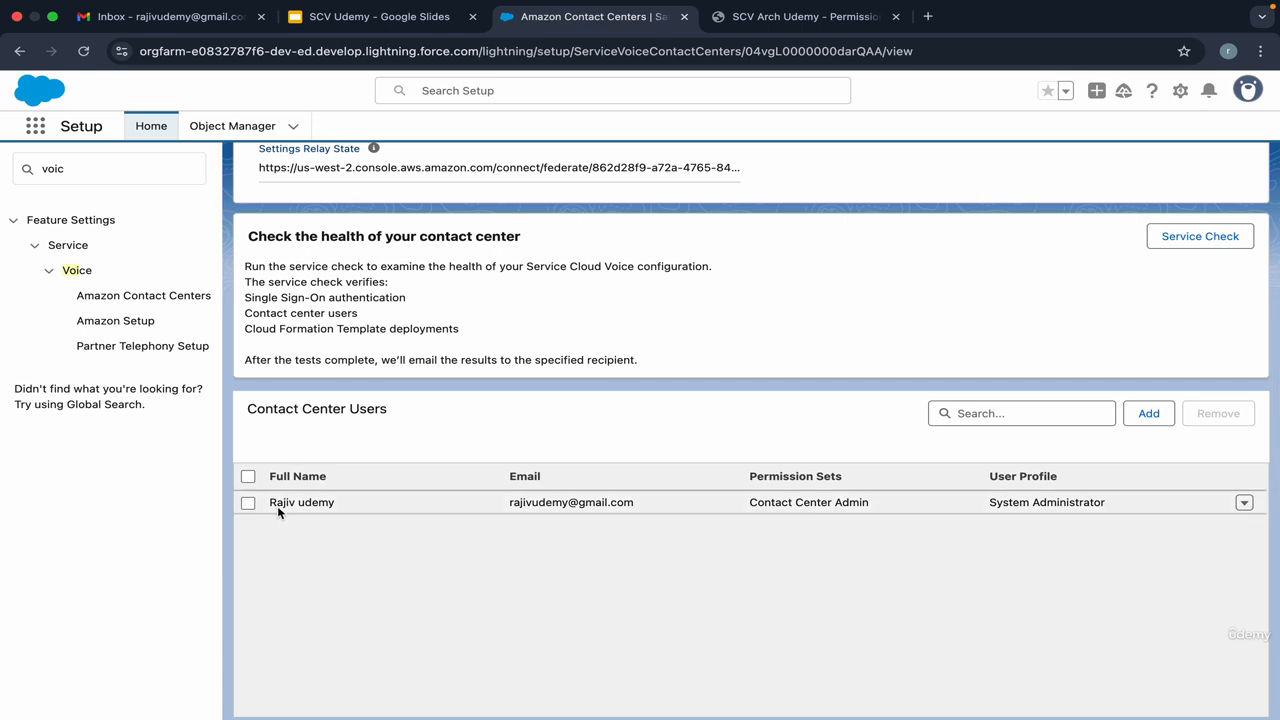
left_click(272, 502)
left_click(450, 576)
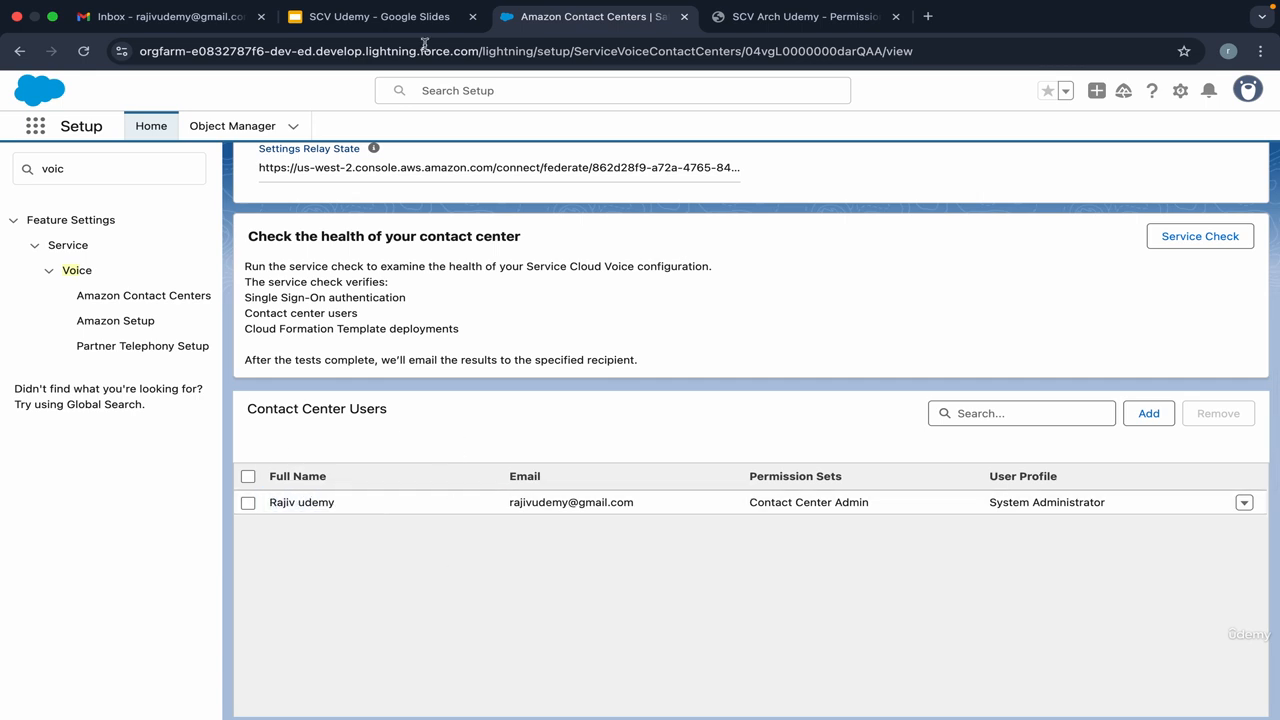
left_click(400, 17)
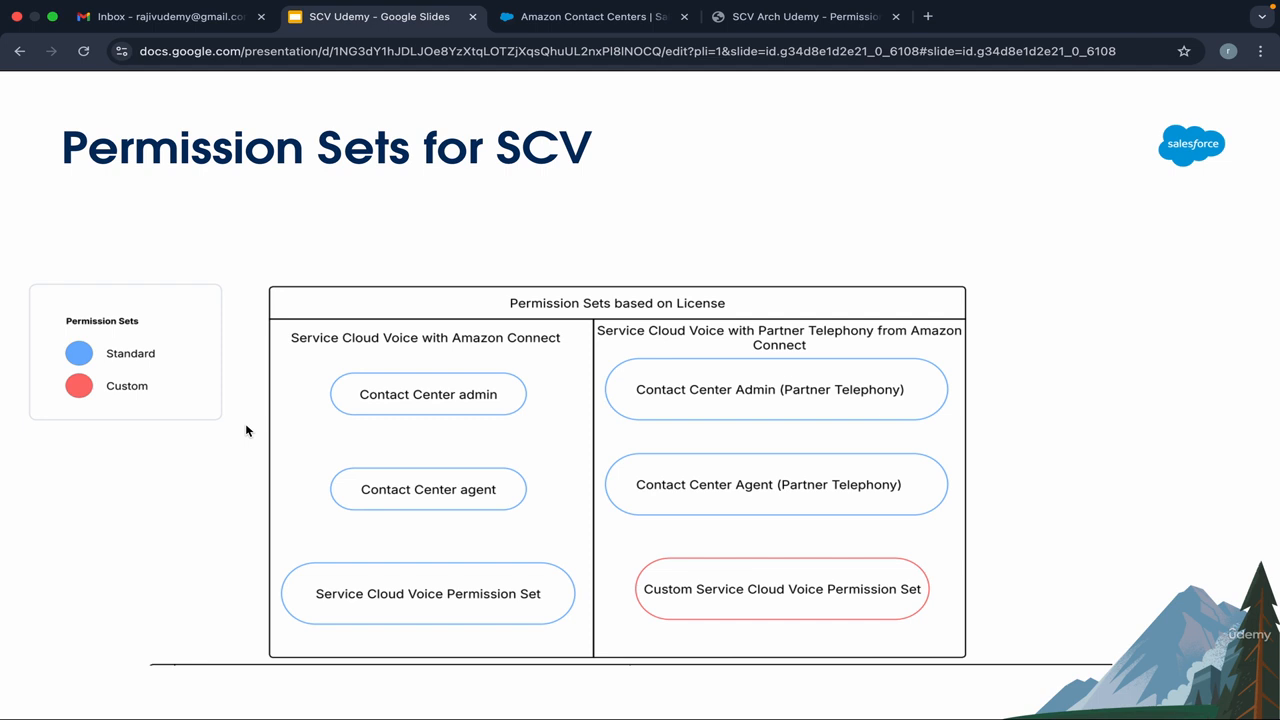
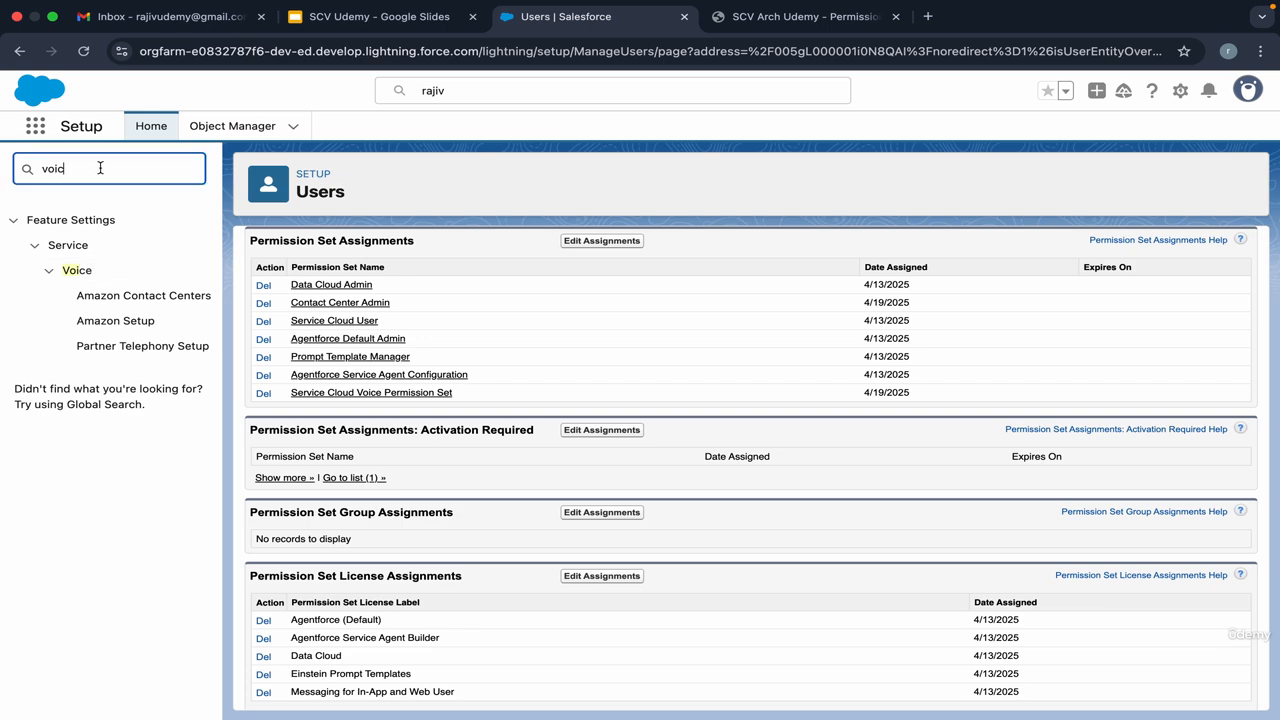
- Find Permission Sets in Setup with "permi" and create a permission set labelled SCV BYOA with API name SCV_BYOA
type("permi")
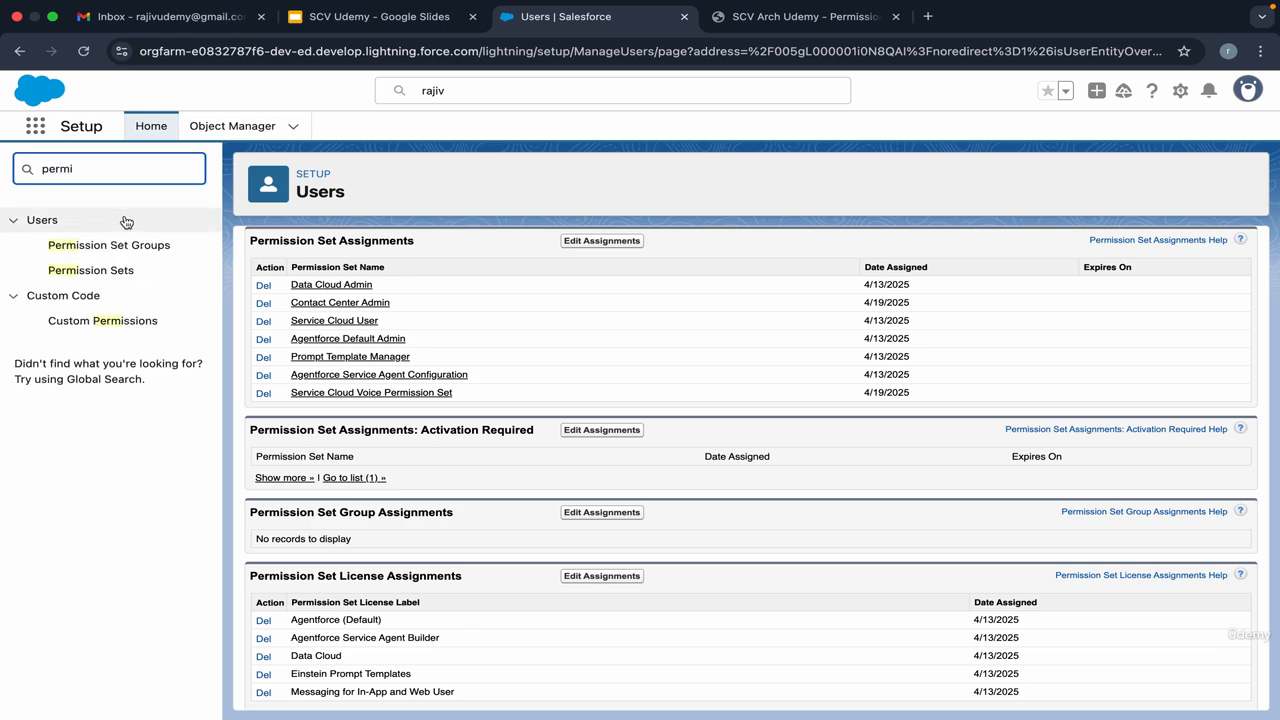
left_click(113, 272)
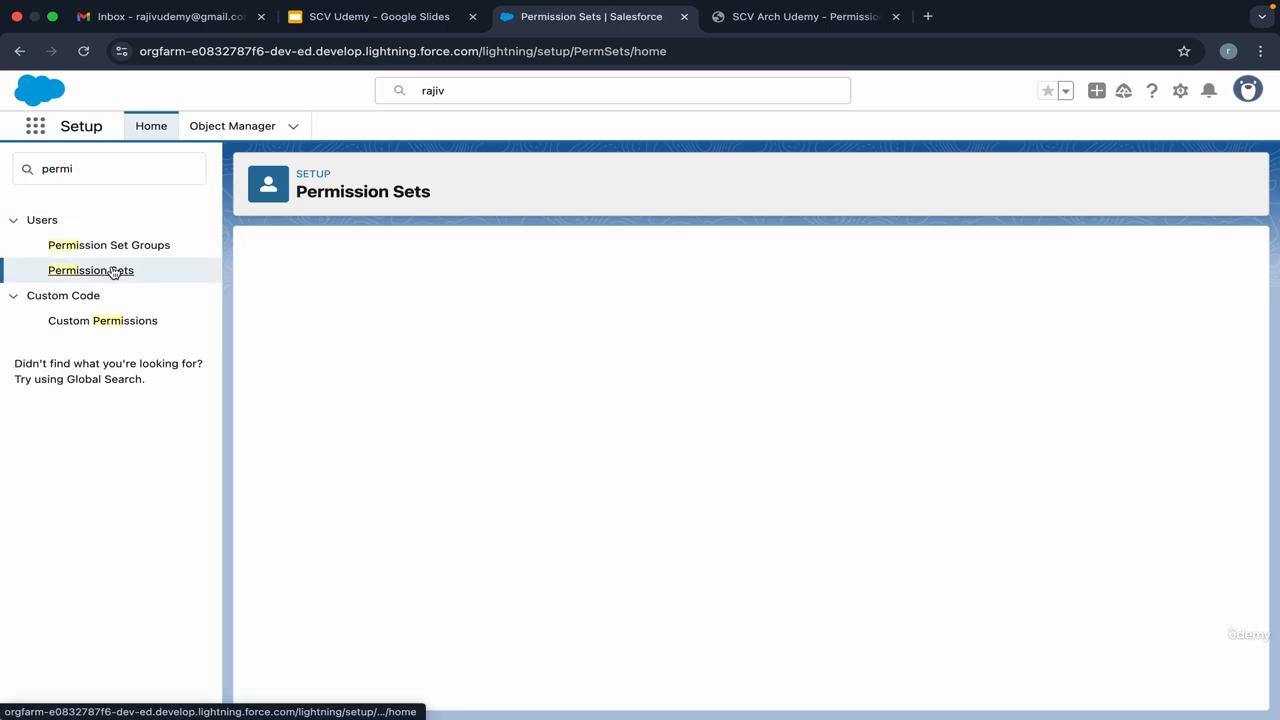
left_click(267, 348)
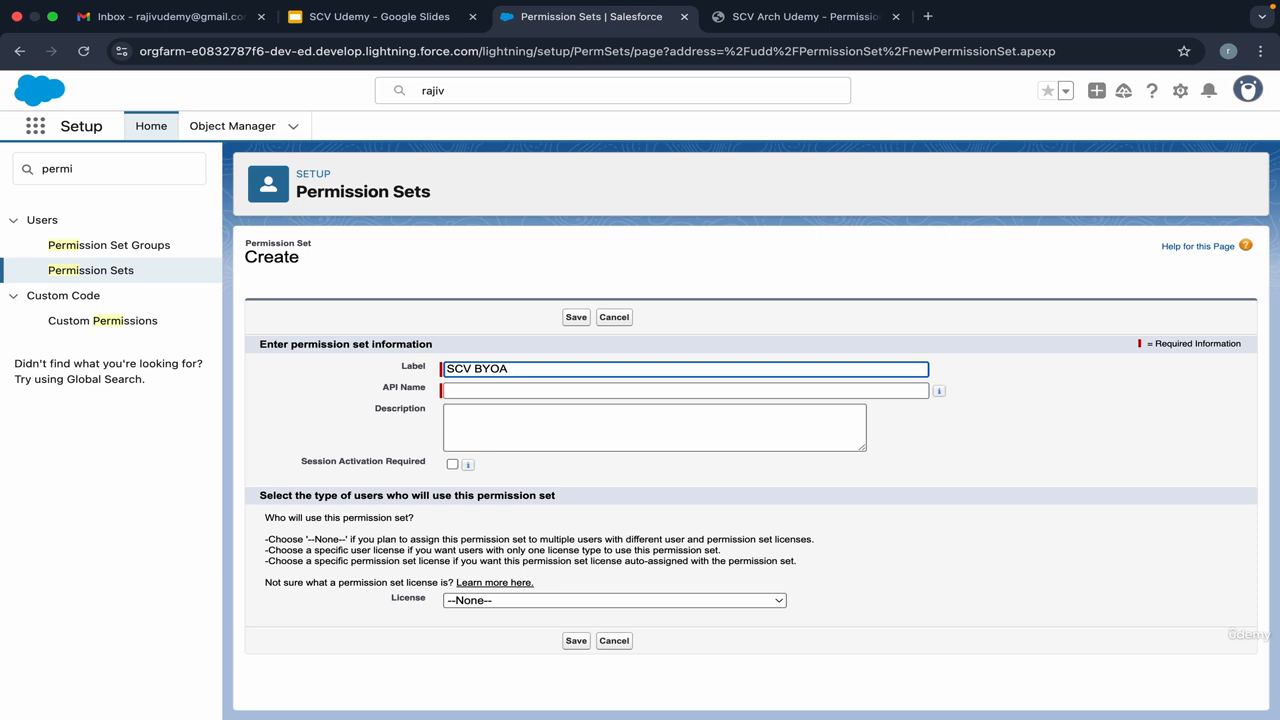
left_click(497, 388)
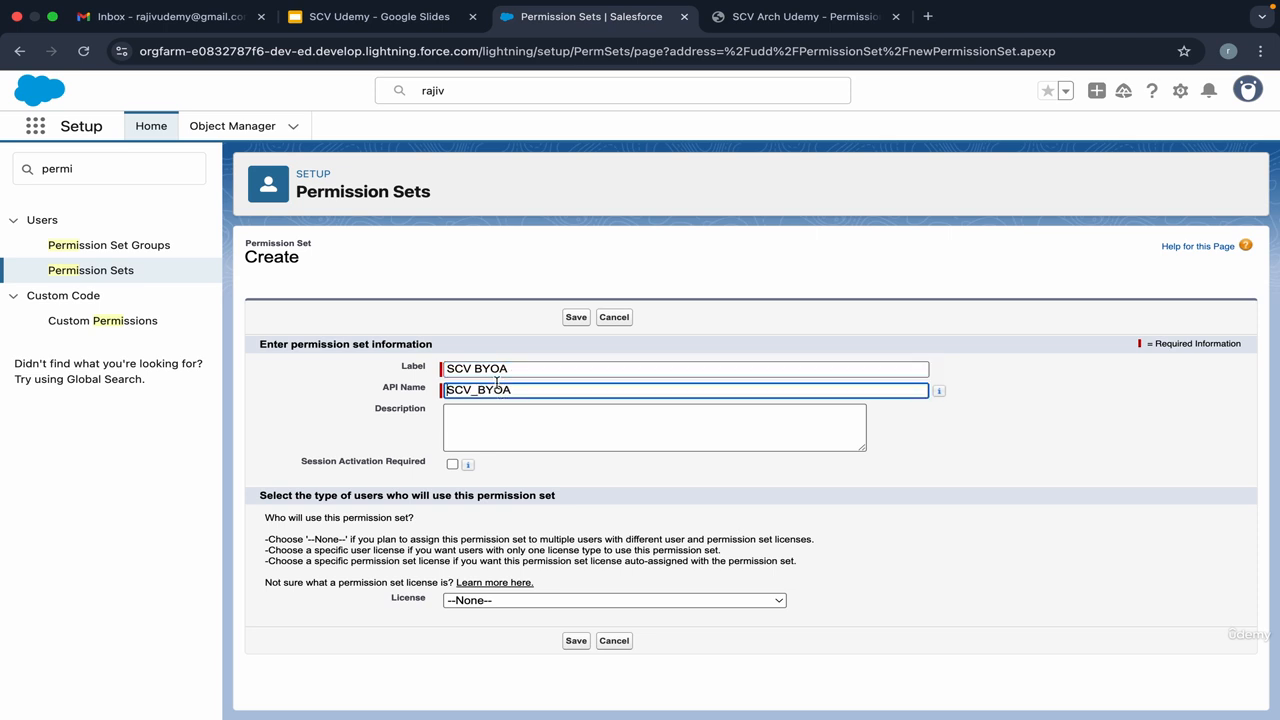
left_click(577, 318)
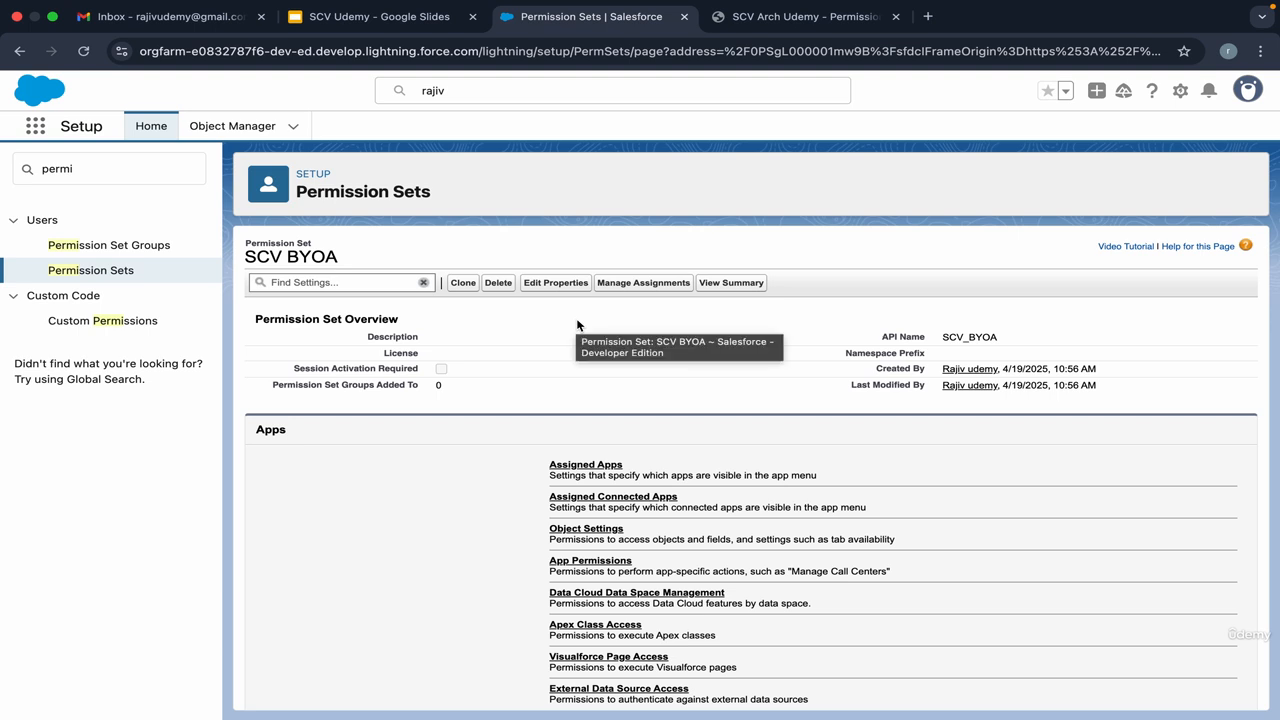
- Assign the SCV BYOA permission set to the contact center's admin user, who has the System Administrator profile
left_click(619, 283)
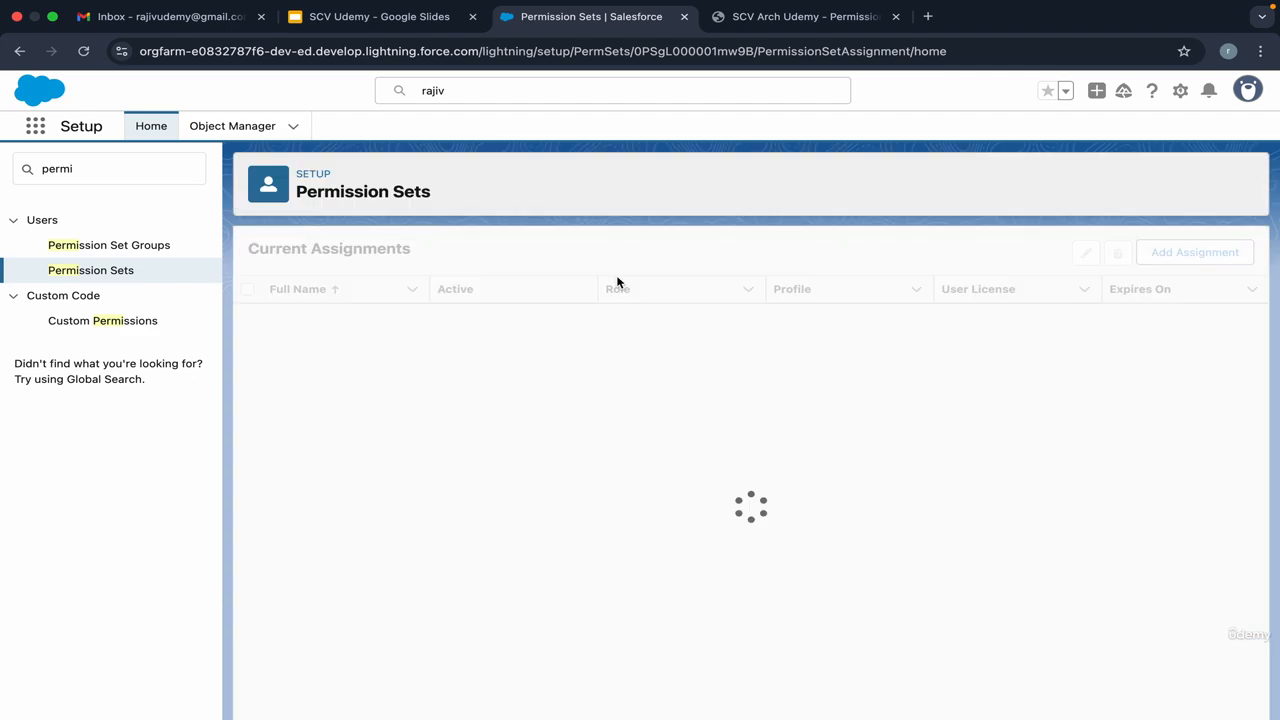
left_click(1135, 251)
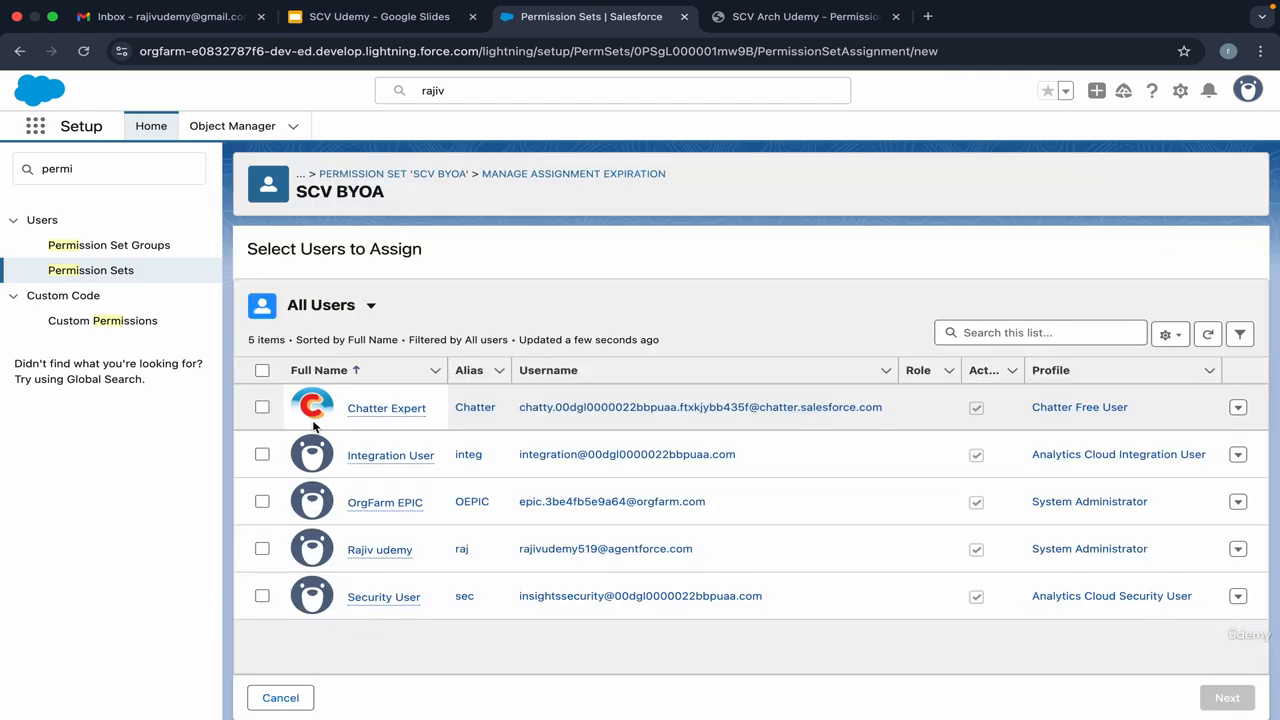
left_click(262, 549)
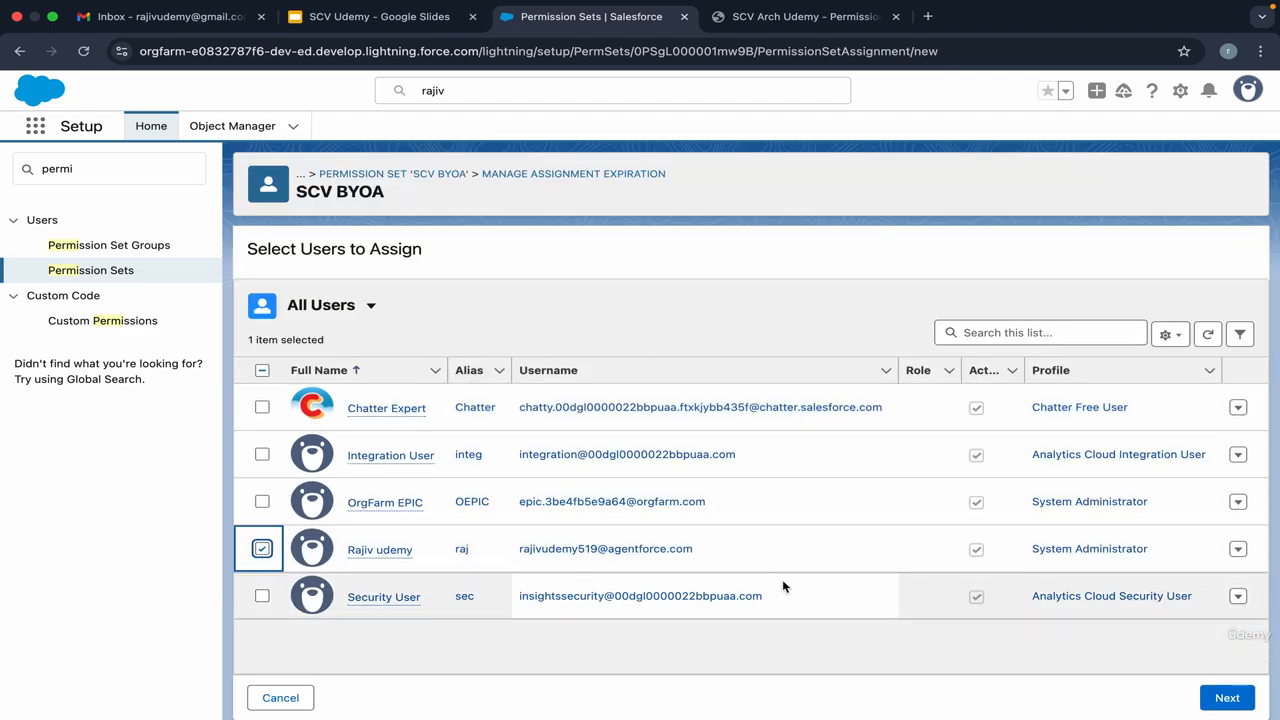
left_click(1225, 698)
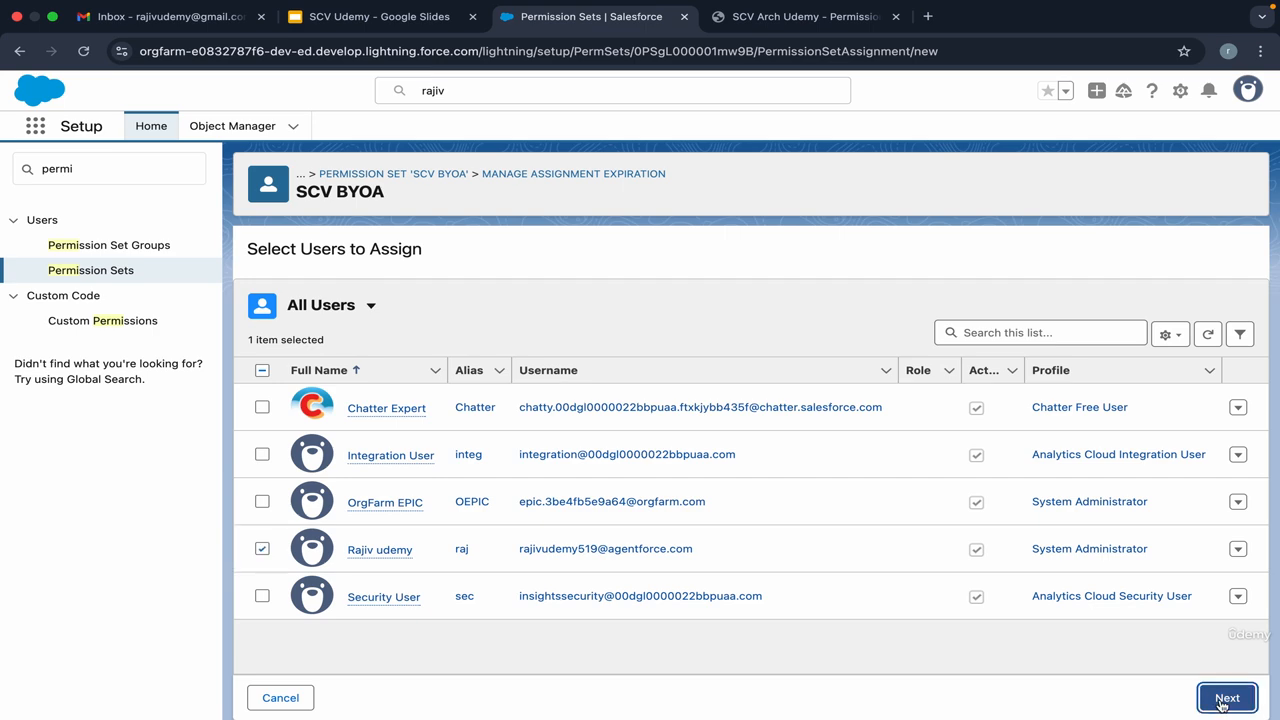
left_click(1218, 700)
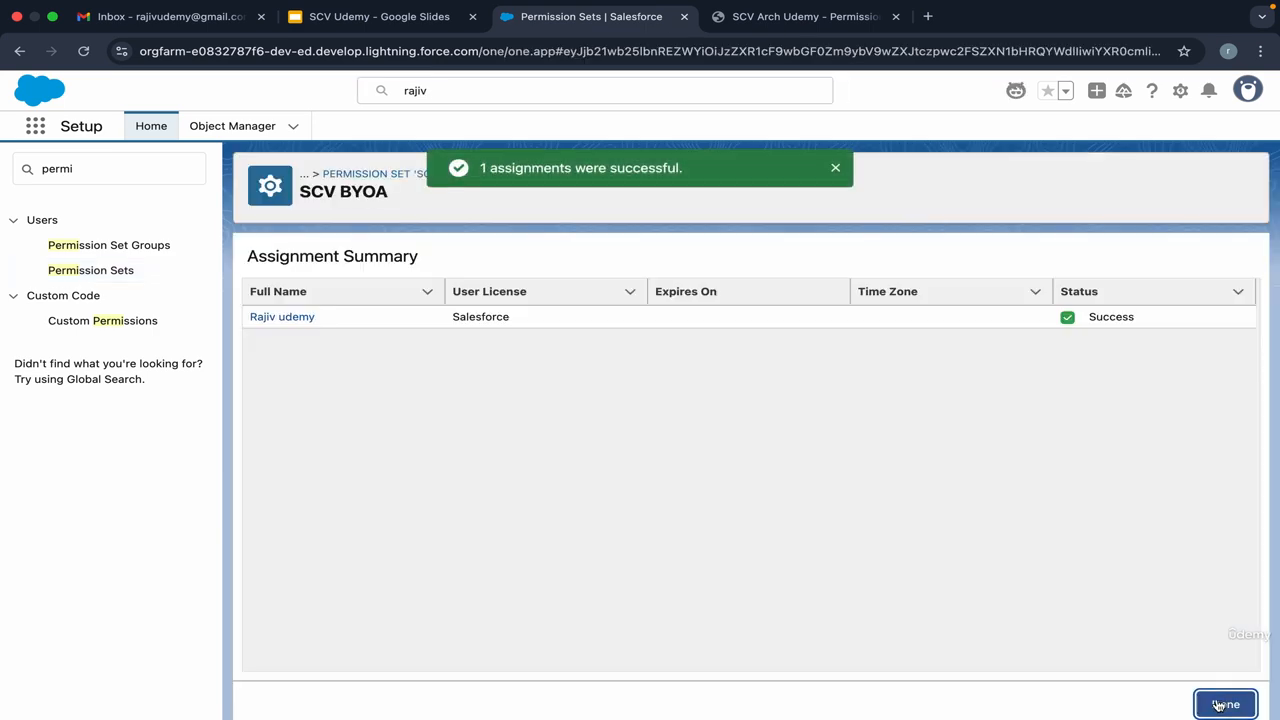
left_click(1220, 700)
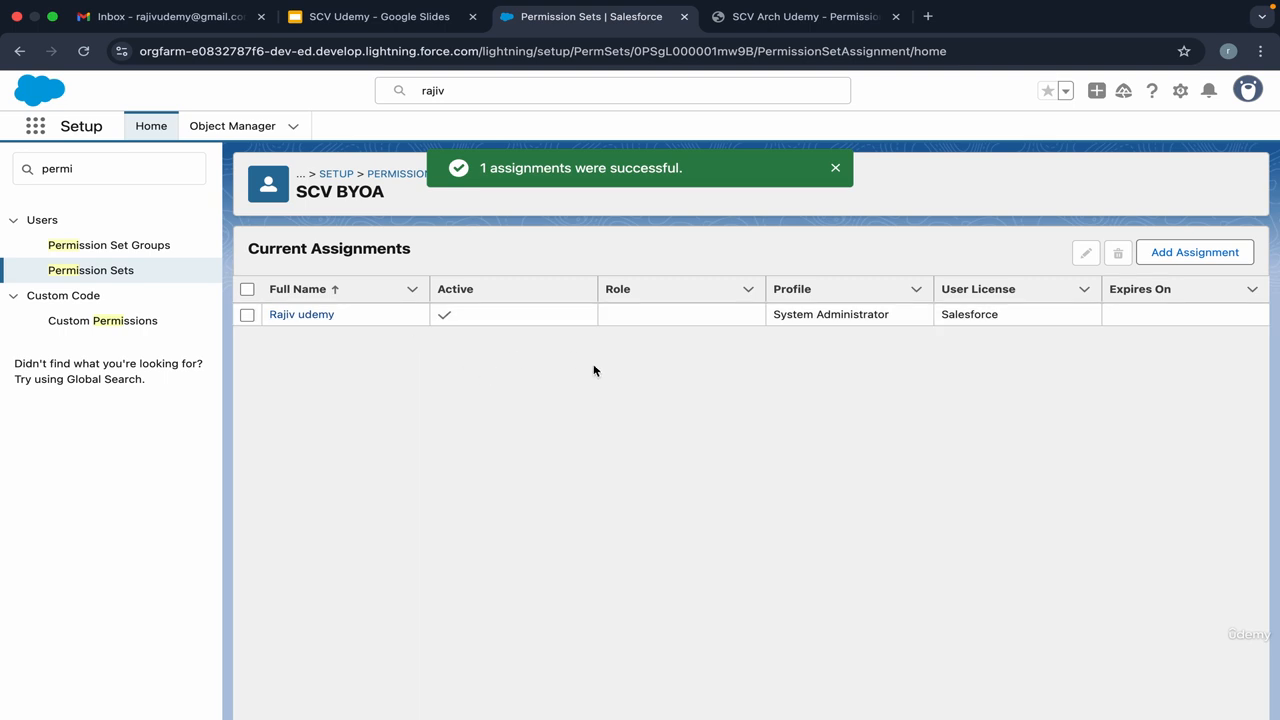
- Check the Permission Set Assignments slide, and reopen abccontactcenter in Salesforce from Amazon Contact Centers using the Setup search "voice"
left_click(400, 16)
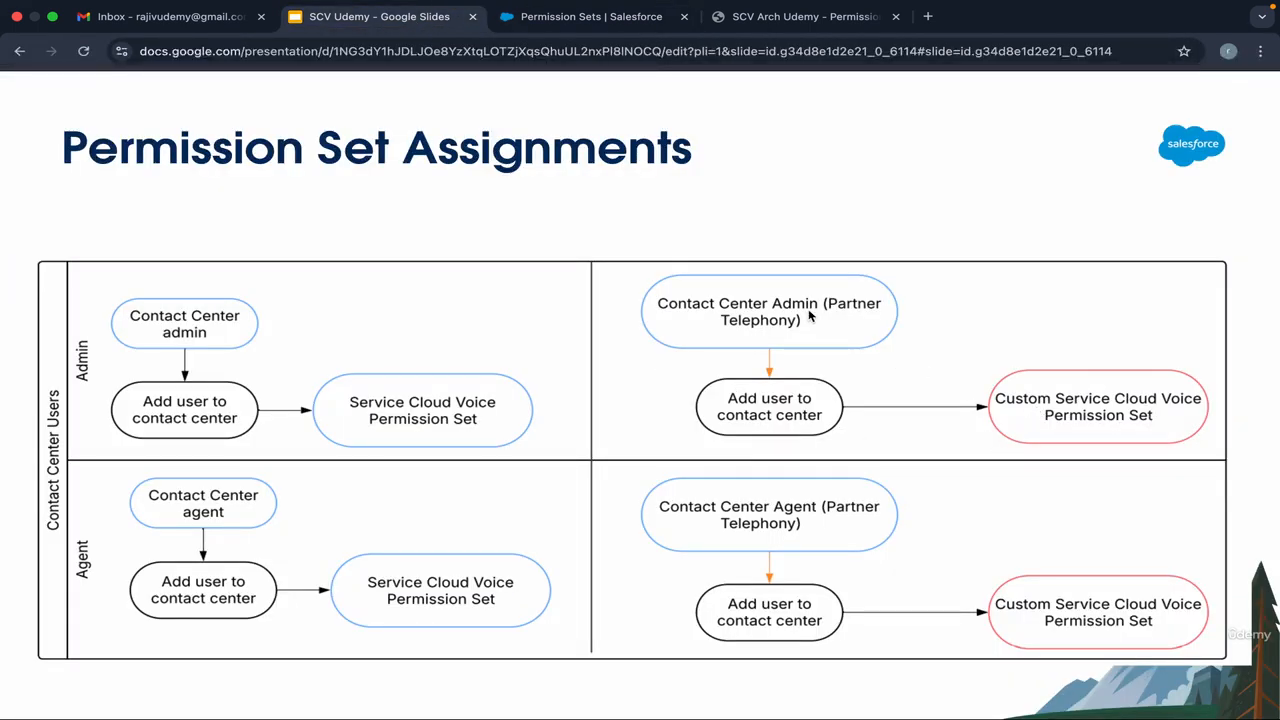
left_click(588, 20)
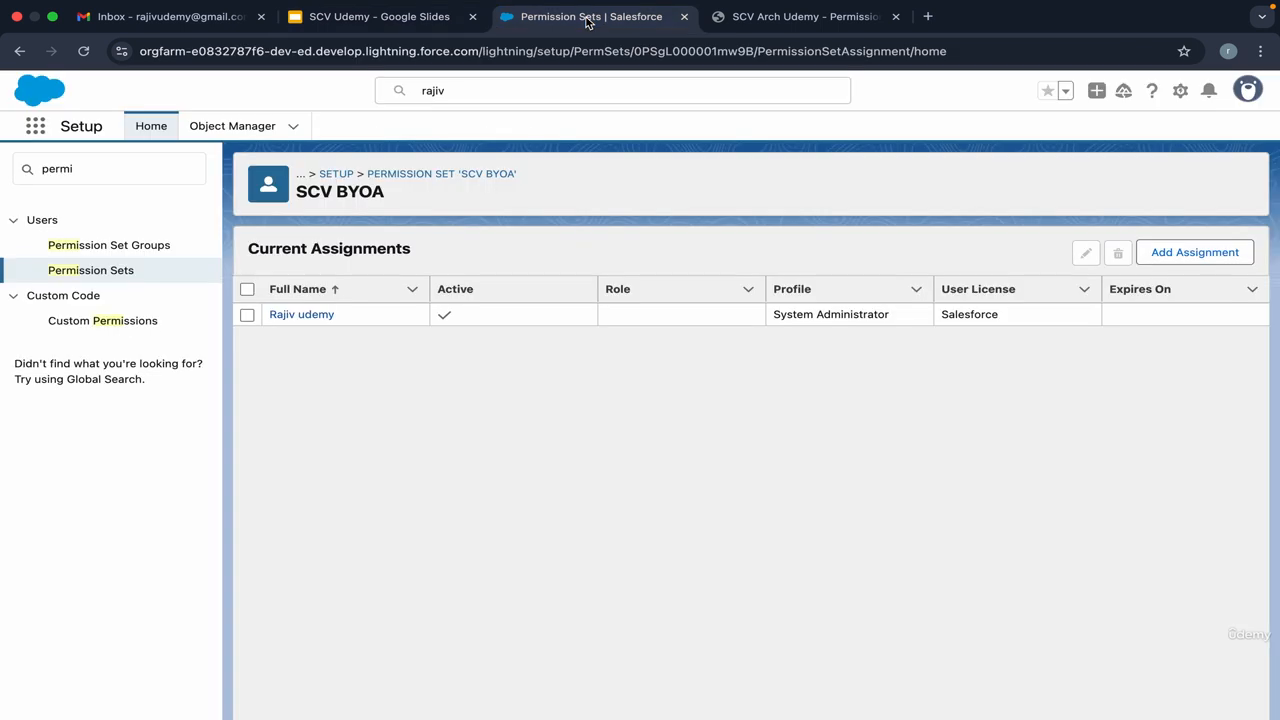
double_click(137, 170)
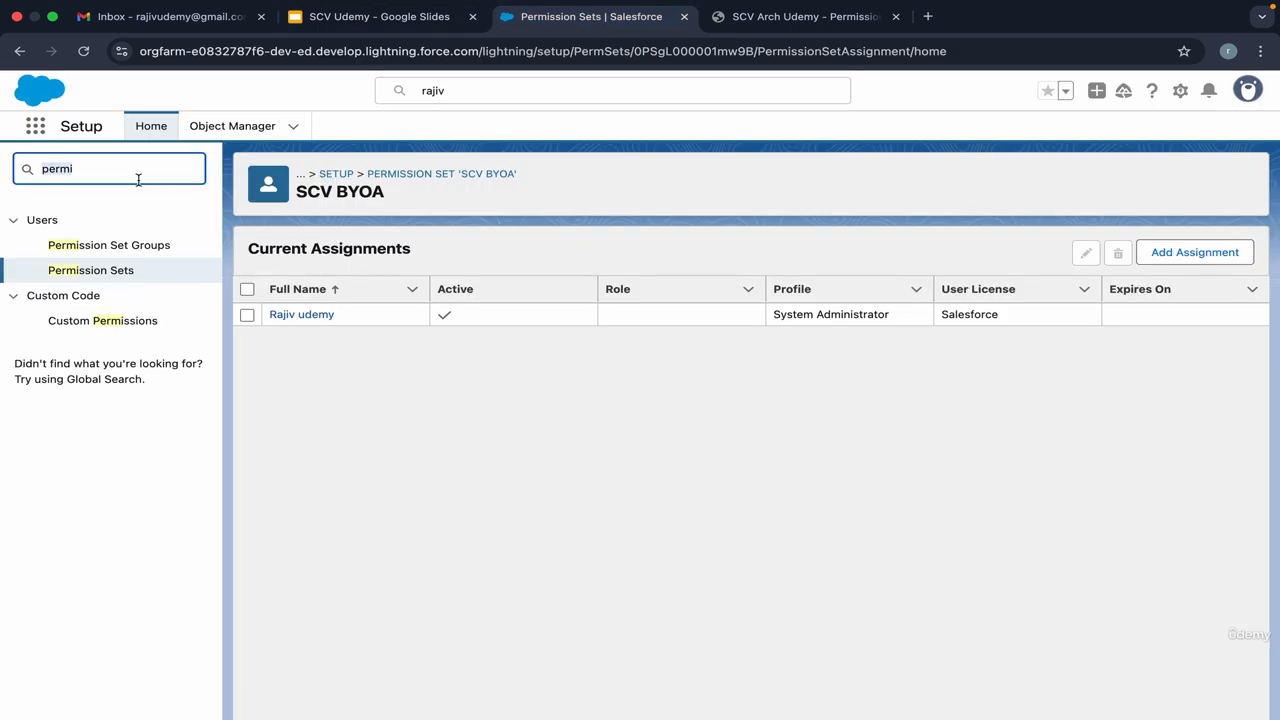
type("voice")
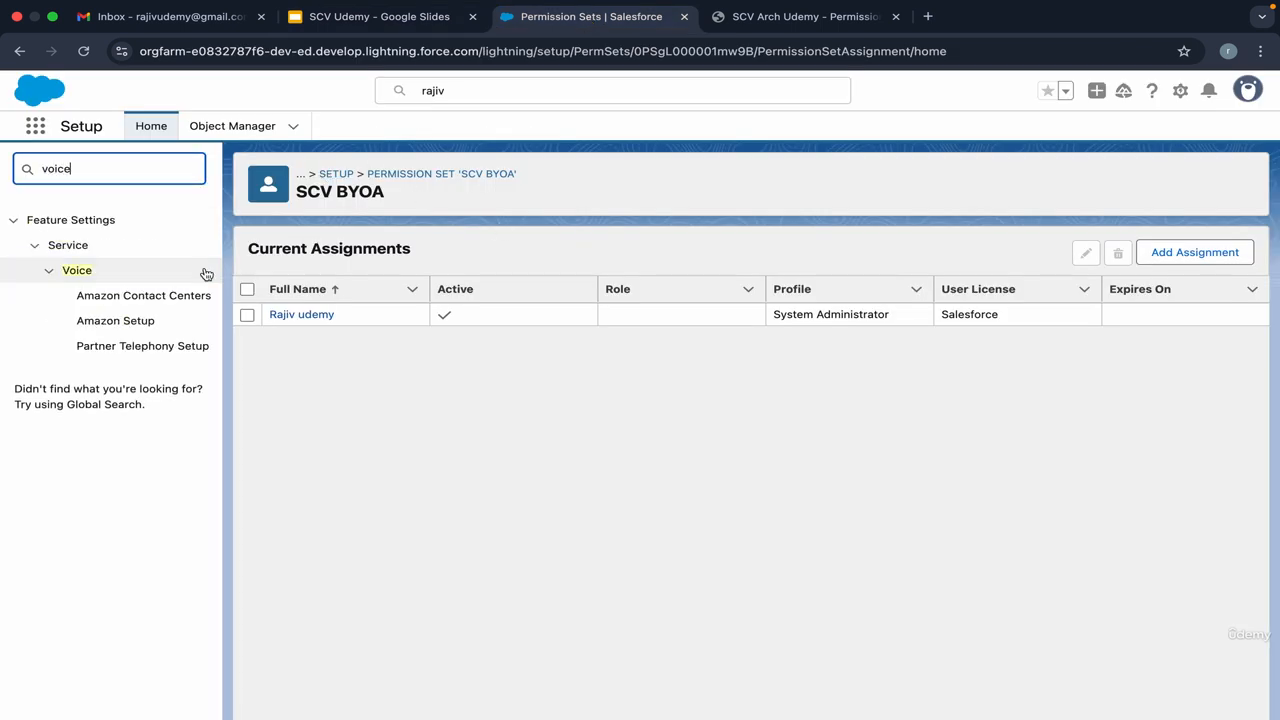
left_click(145, 303)
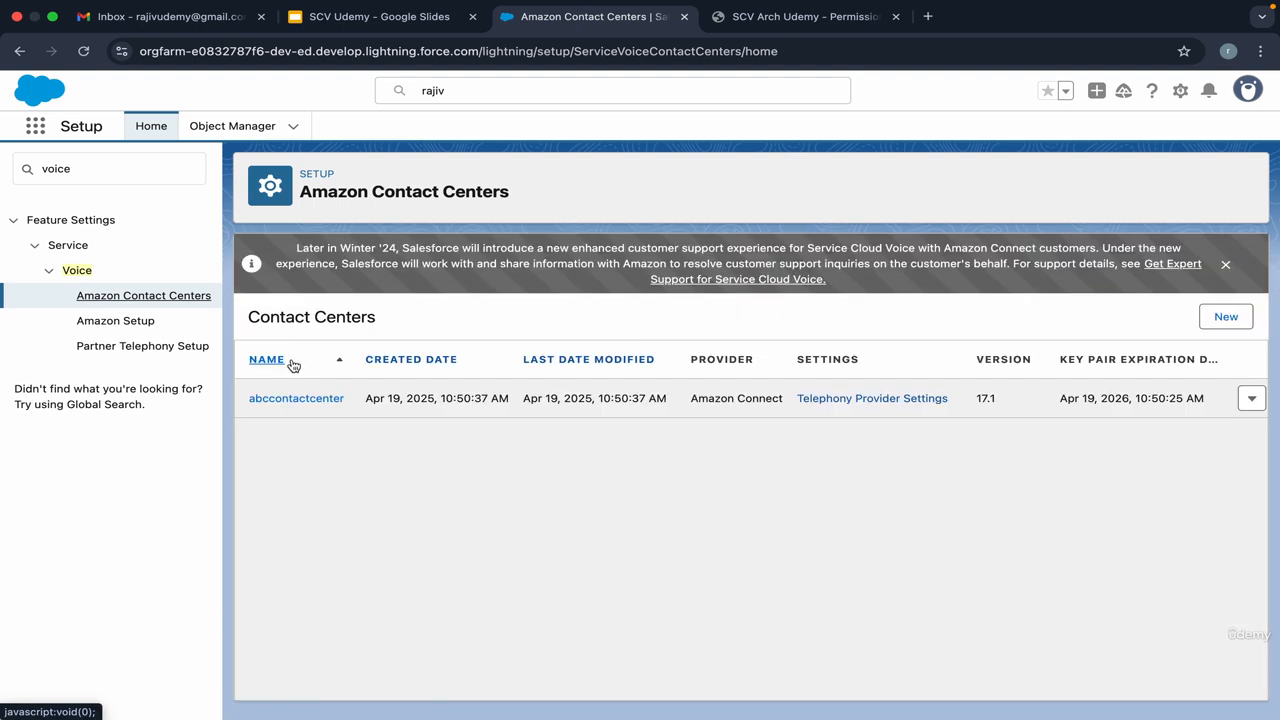
left_click(289, 406)
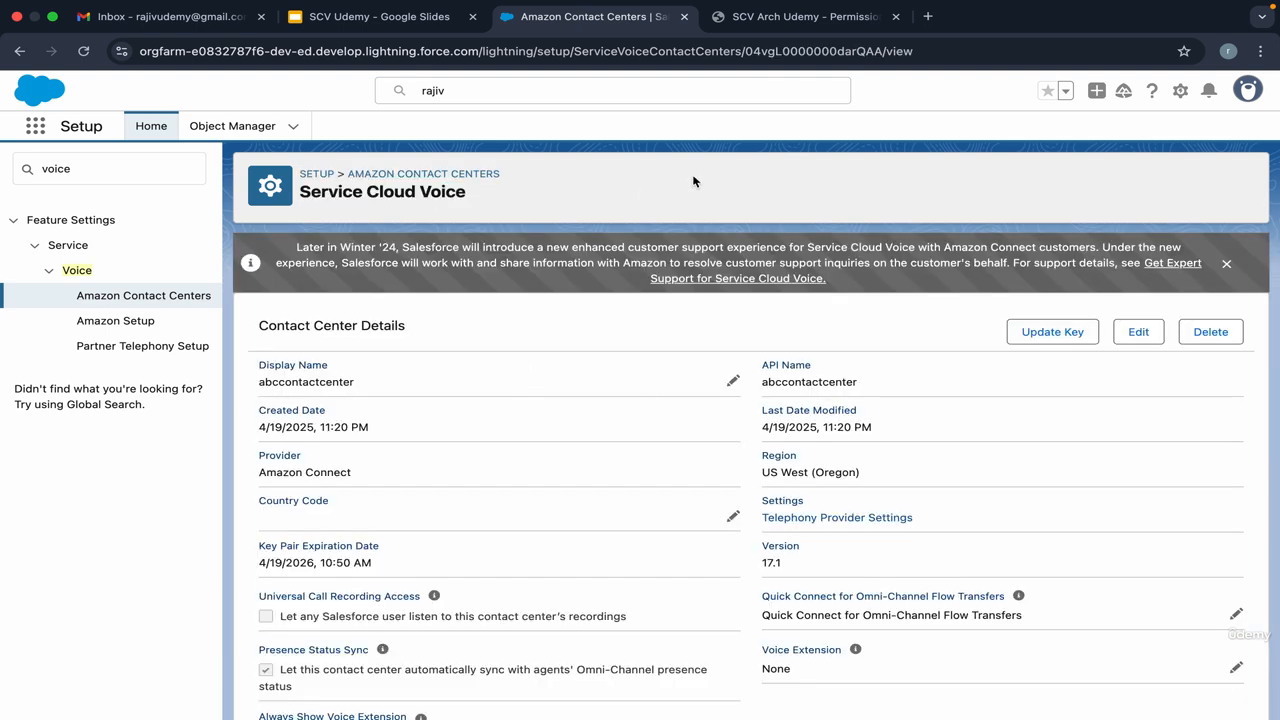
- Switch to the AWS console, search for IAM, add it to the favorites, and open the service
key("ctrl+Right")
key("ctrl+Left")
left_click_drag(764, 497, 803, 503)
left_click(804, 507)
key("ctrl+Right")
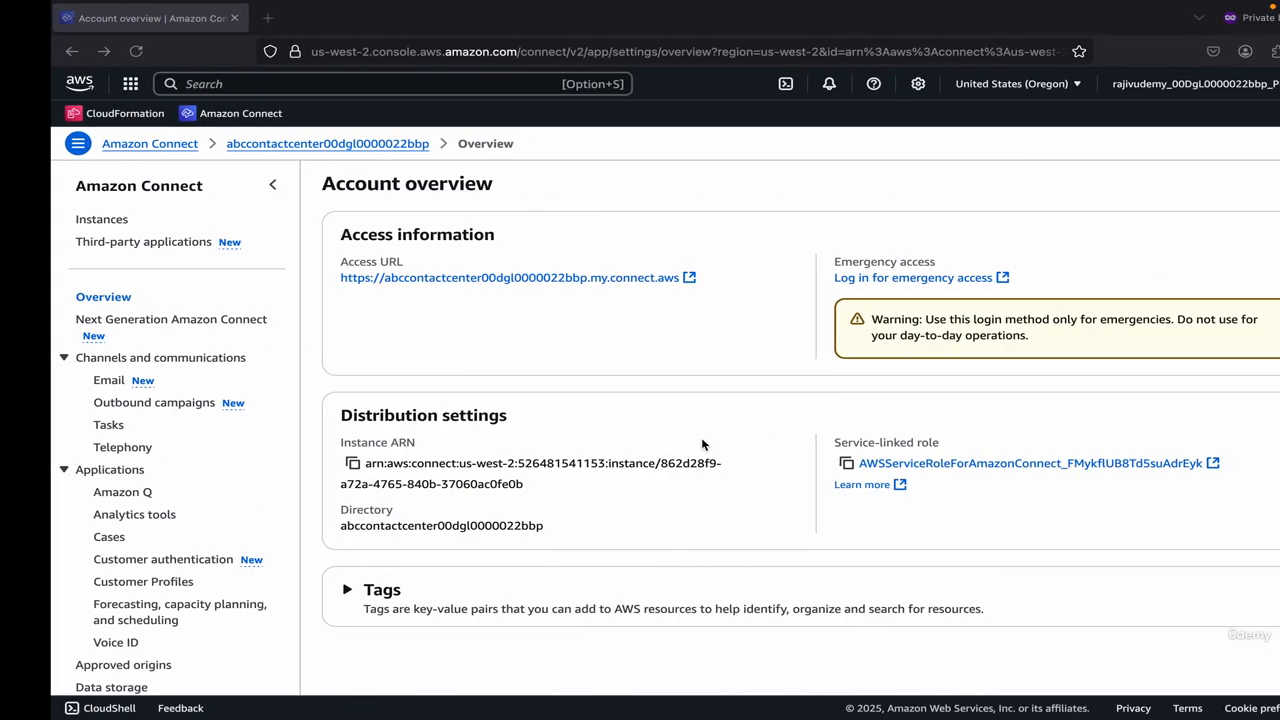
left_click(206, 82)
type("IAM")
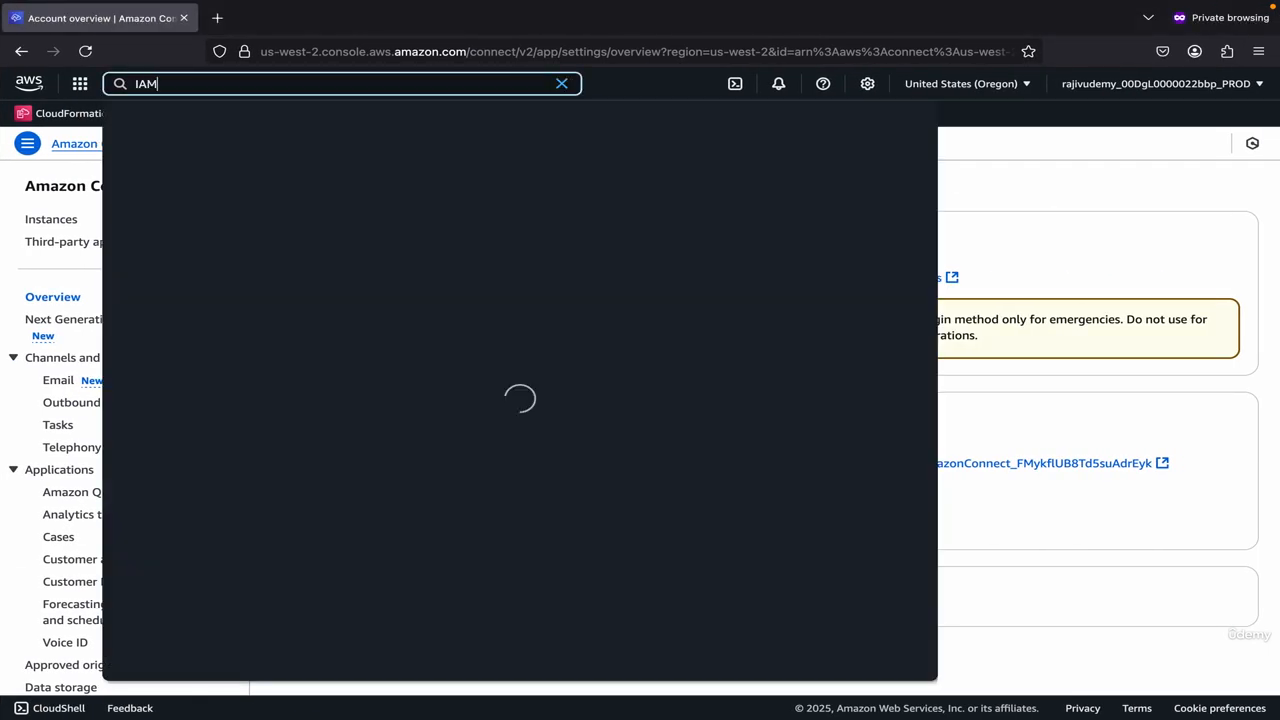
left_click(885, 166)
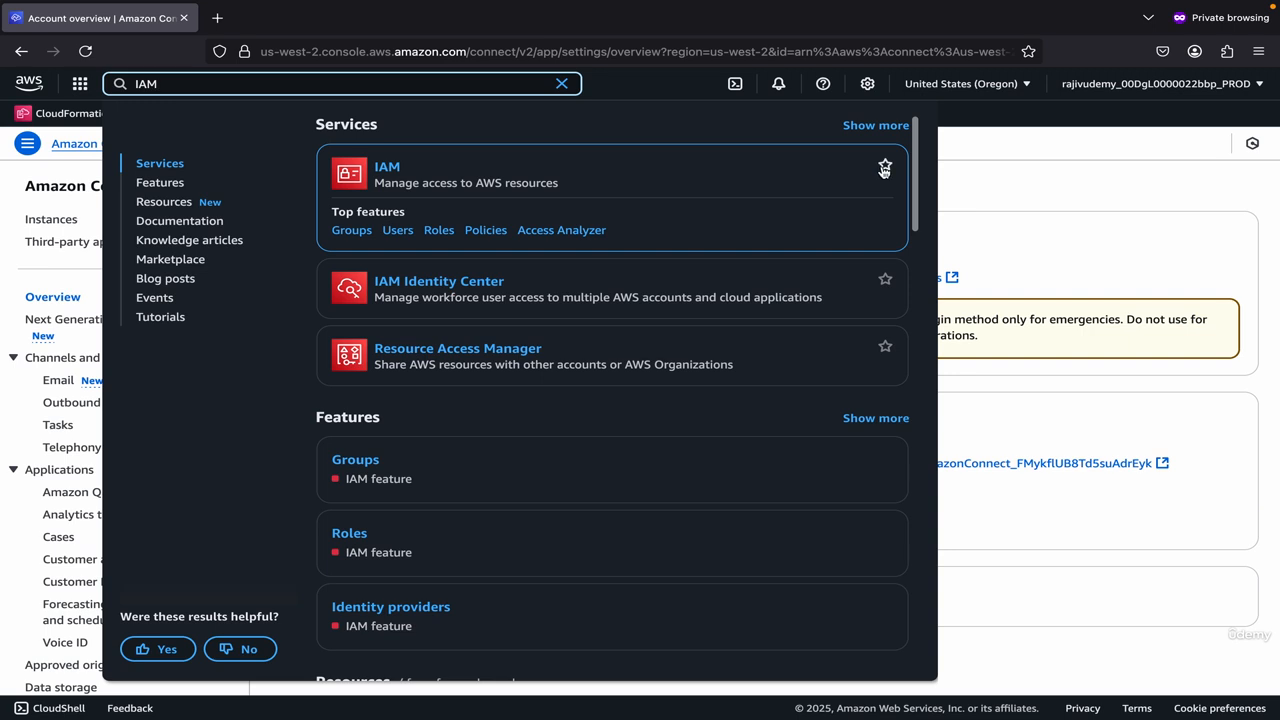
left_click(389, 170)
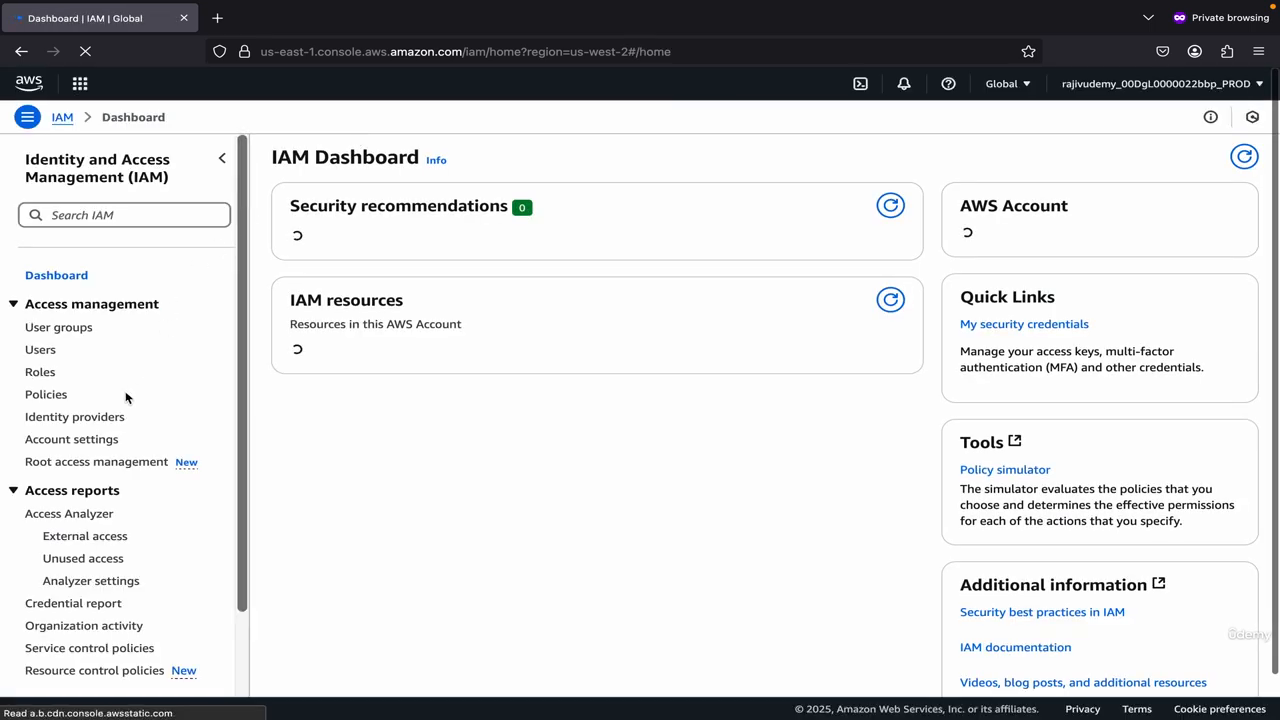
- Open the SalesforceServiceVoiceIdp identity provider in IAM and review its metadata, highlighting the Salesforce domain in the issuer URL
left_click(97, 419)
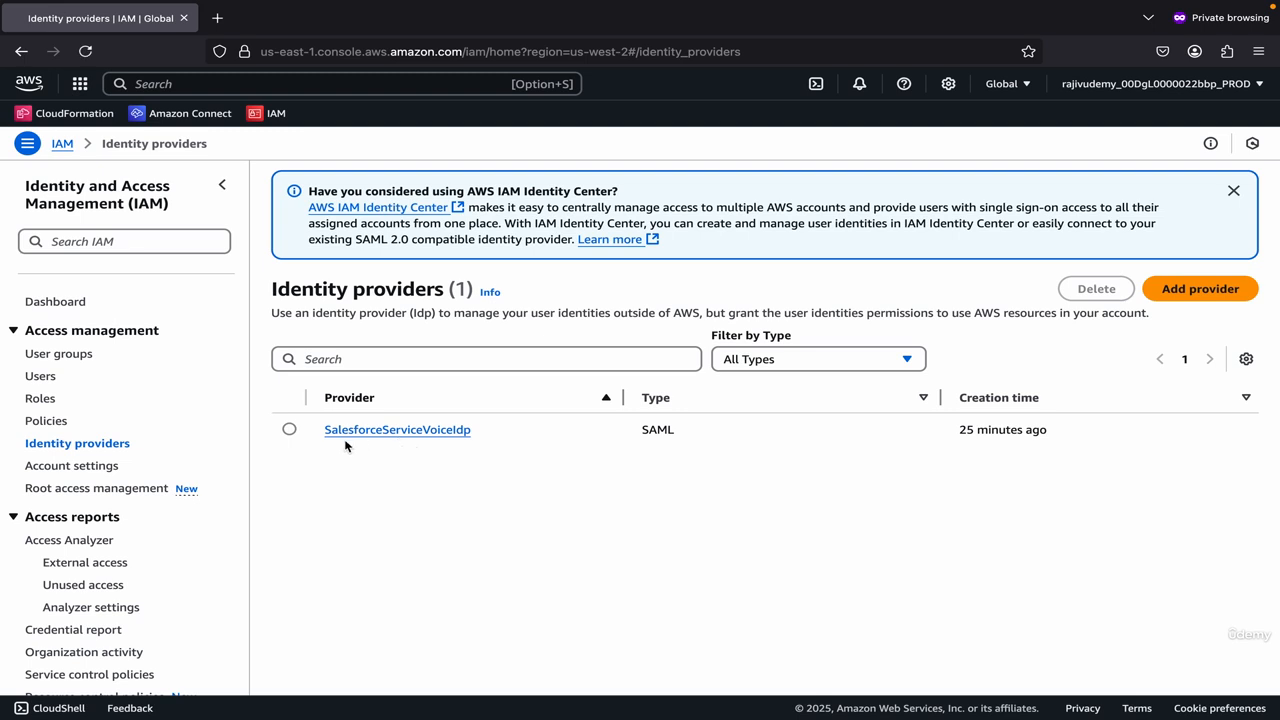
left_click(366, 438)
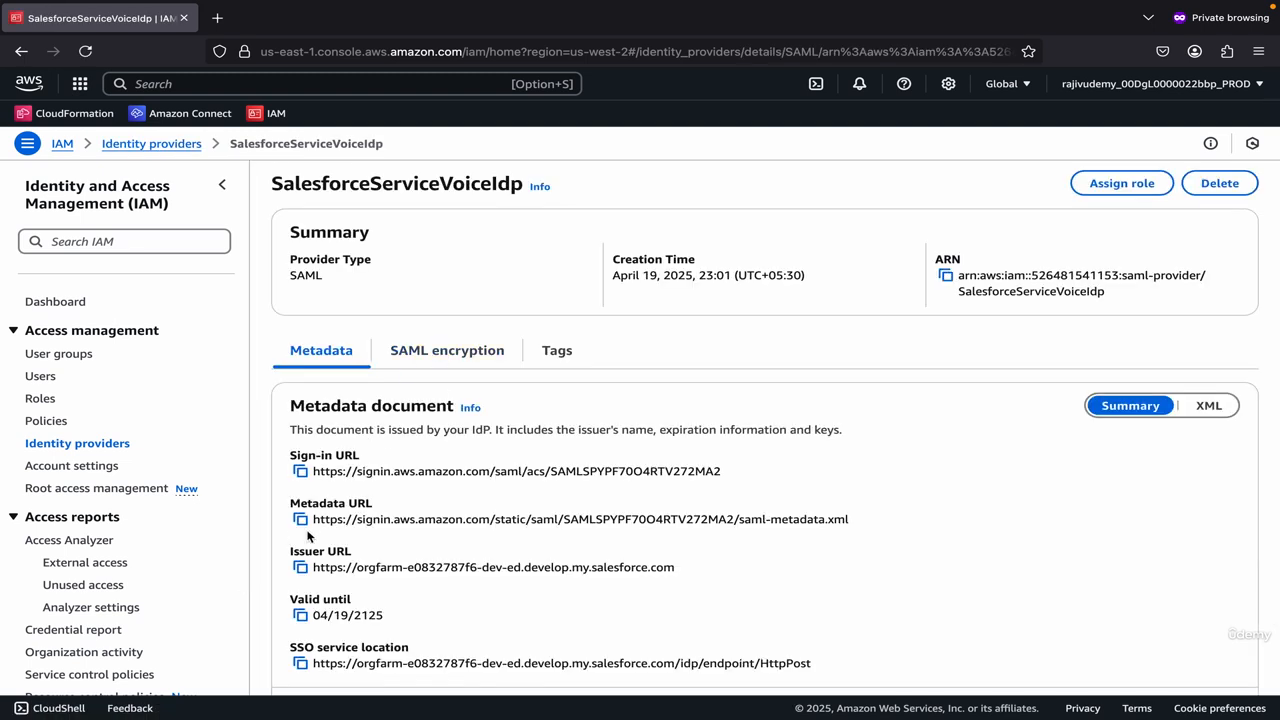
left_click_drag(313, 567, 356, 567)
scroll(376, 600, "down", 1)
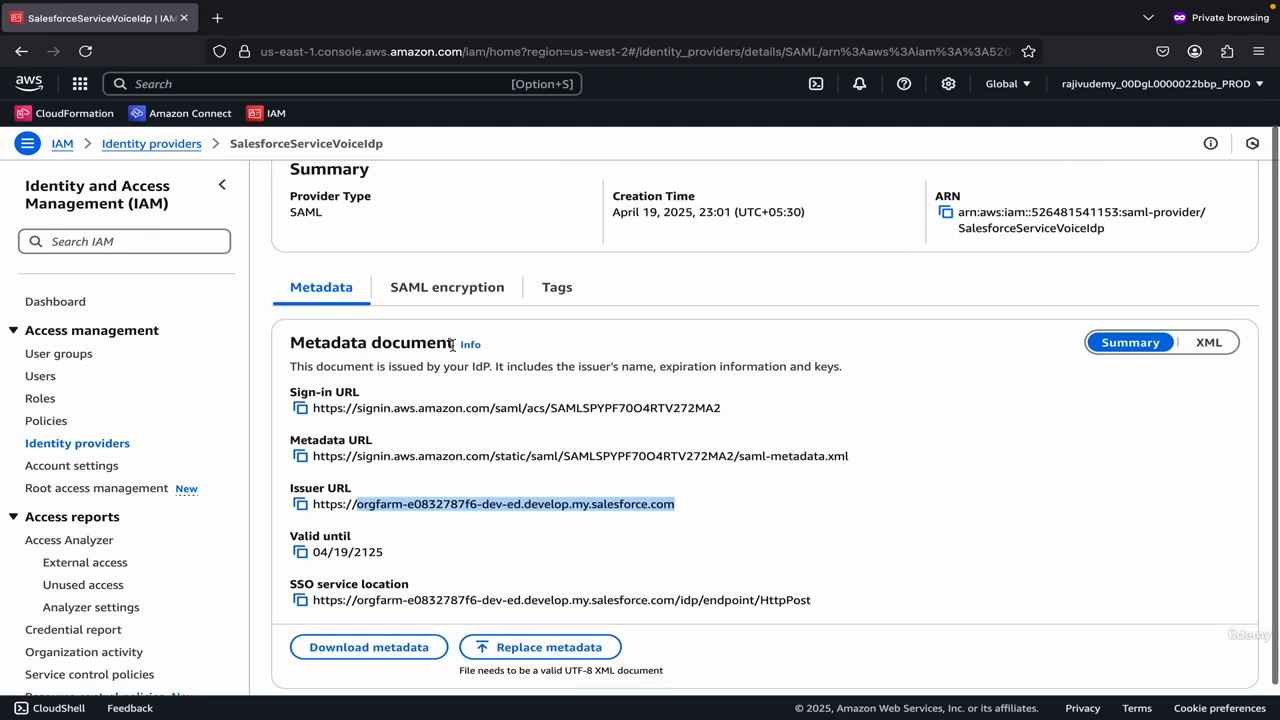
- Inspect the identity provider's SAML encryption settings and XML metadata, return to the metadata summary, and switch back to Salesforce
left_click(462, 290)
left_click(348, 294)
scroll(501, 500, "down", 1)
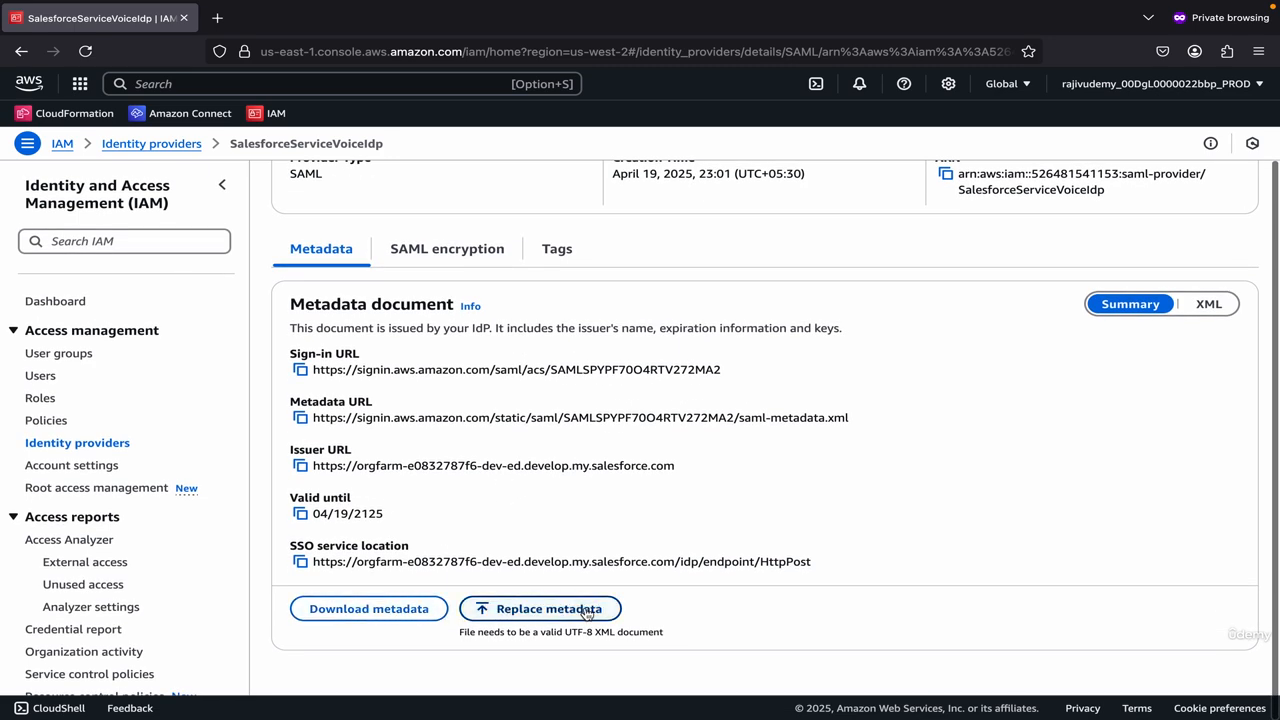
left_click(1208, 304)
scroll(1035, 345, "up", 3)
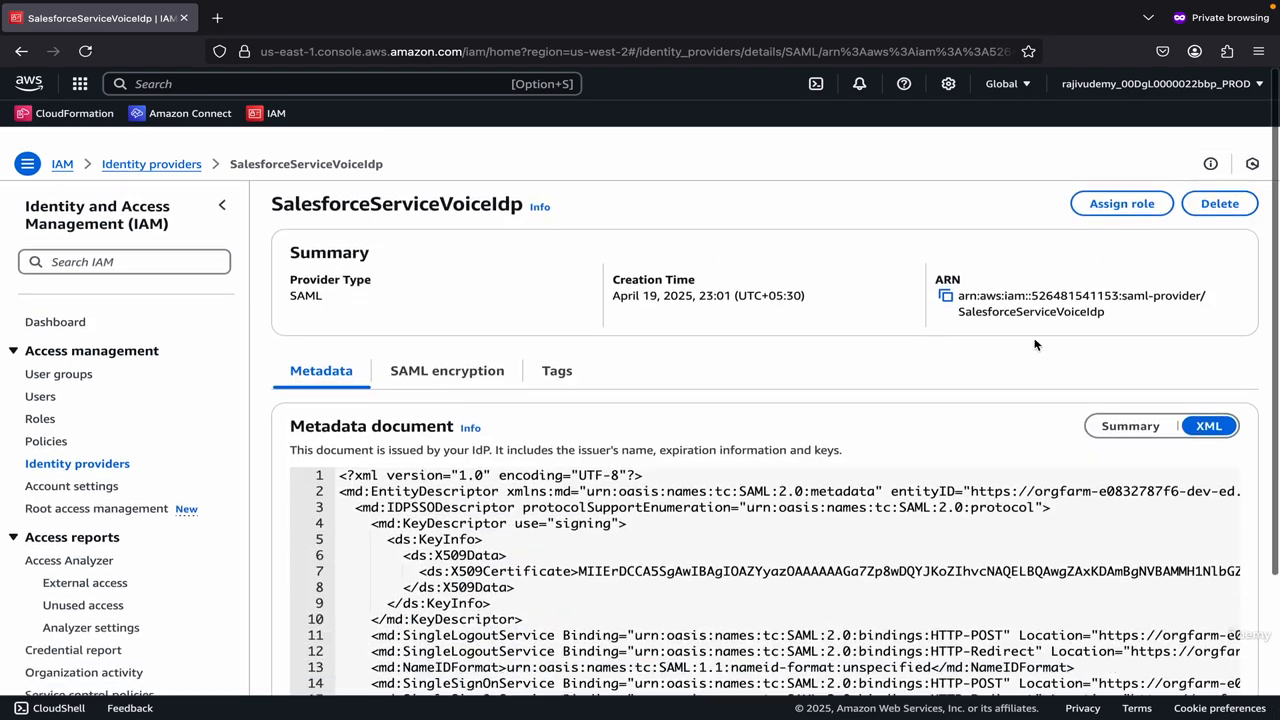
scroll(1040, 370, "down", 1)
left_click(1115, 405)
scroll(564, 425, "down", 3)
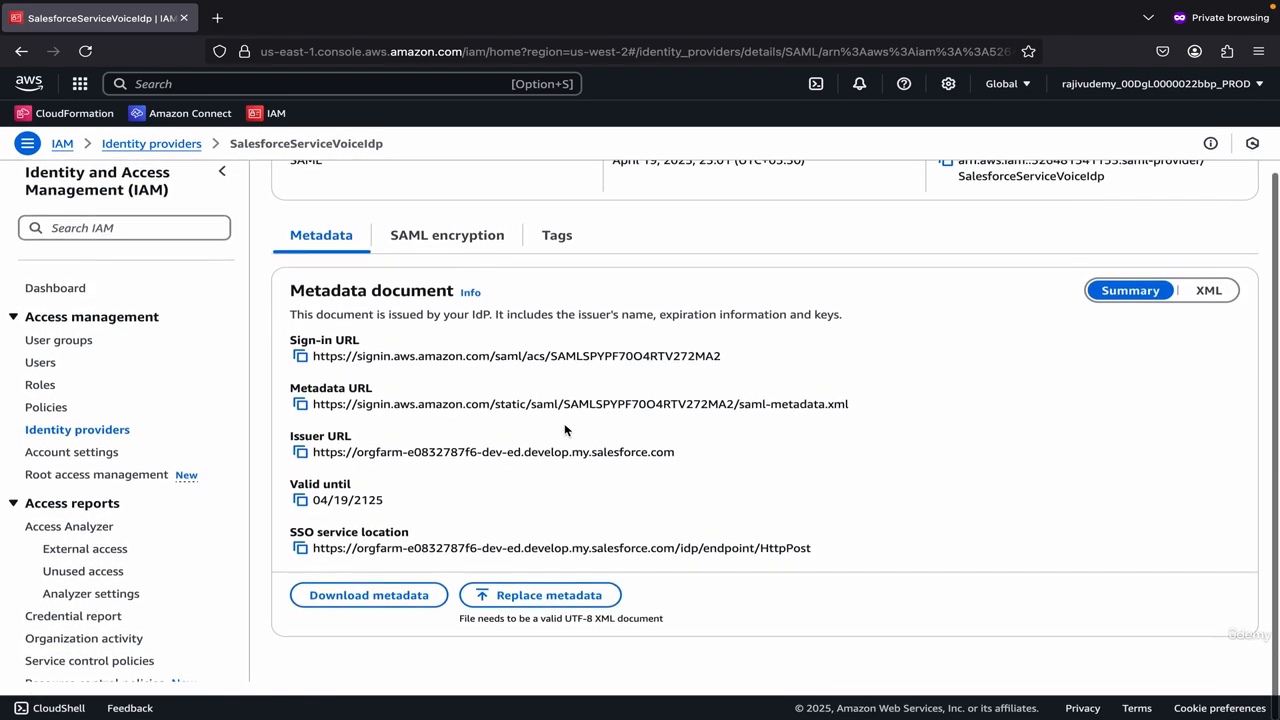
key("ctrl+Left")
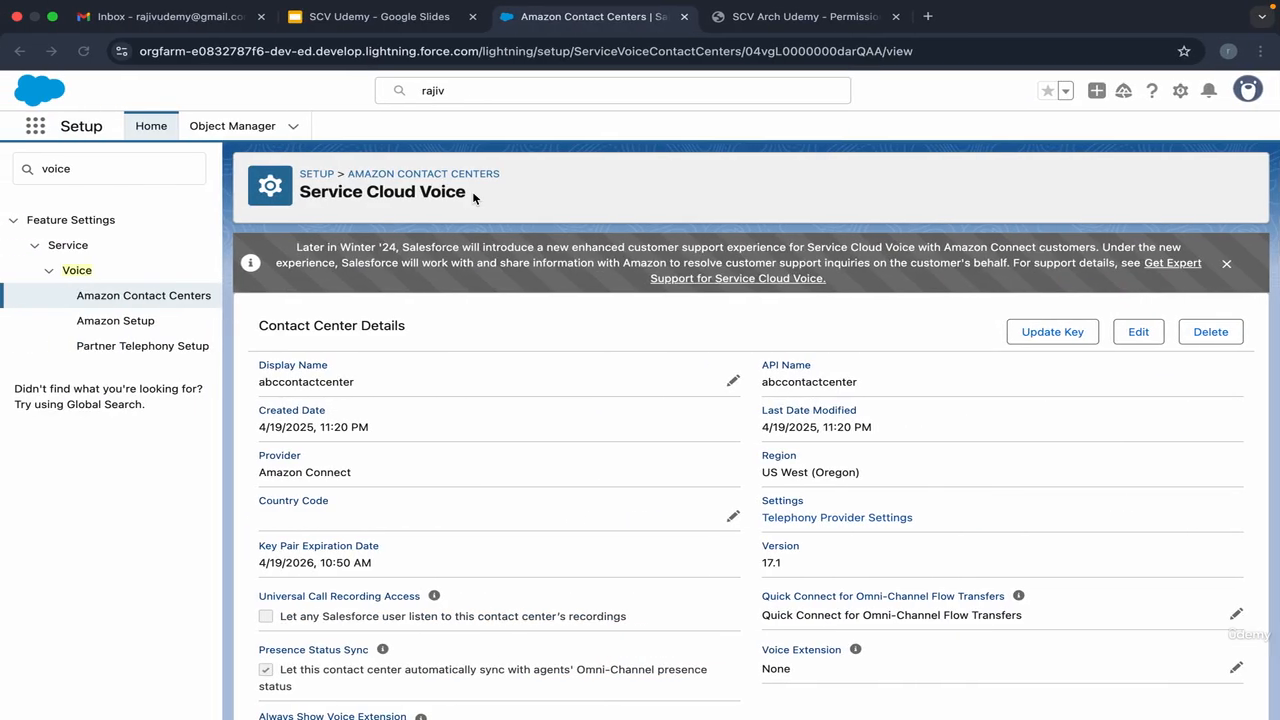
- Search Setup for "ident" and open the Identity Provider page in a new browser tab
key("super+a")
type("identf")
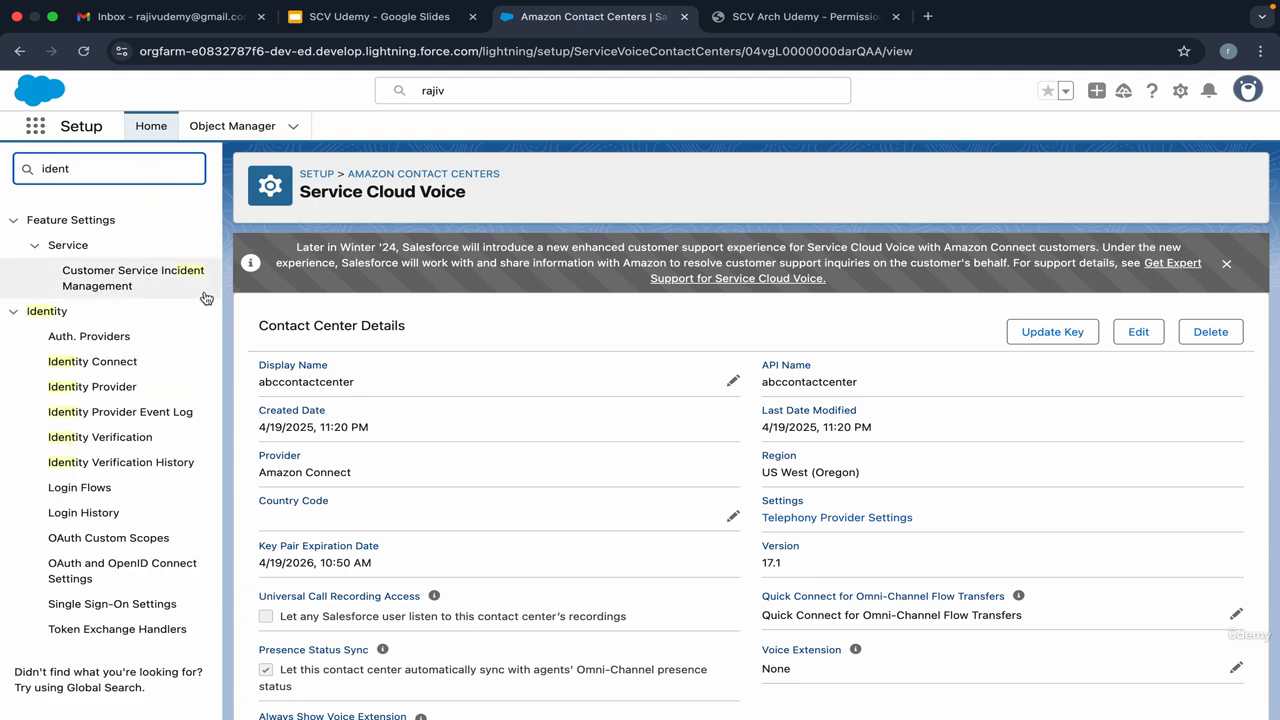
right_click(142, 390)
left_click(142, 393)
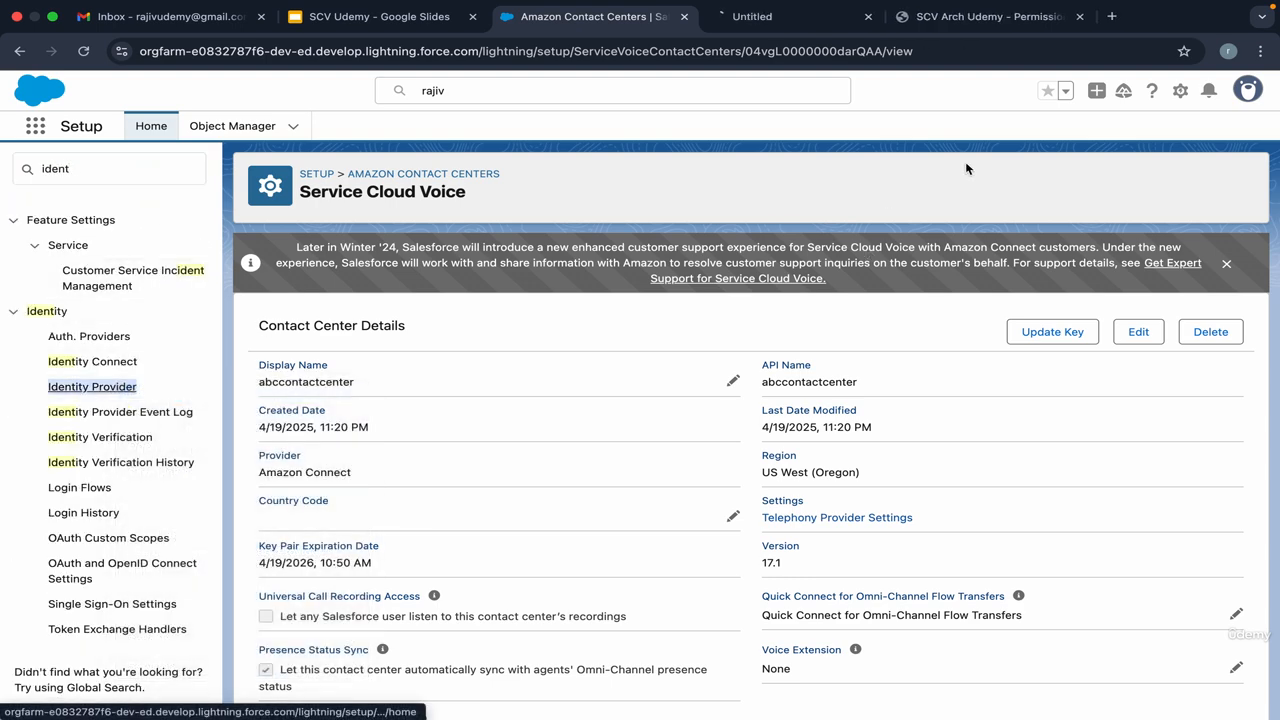
left_click(790, 17)
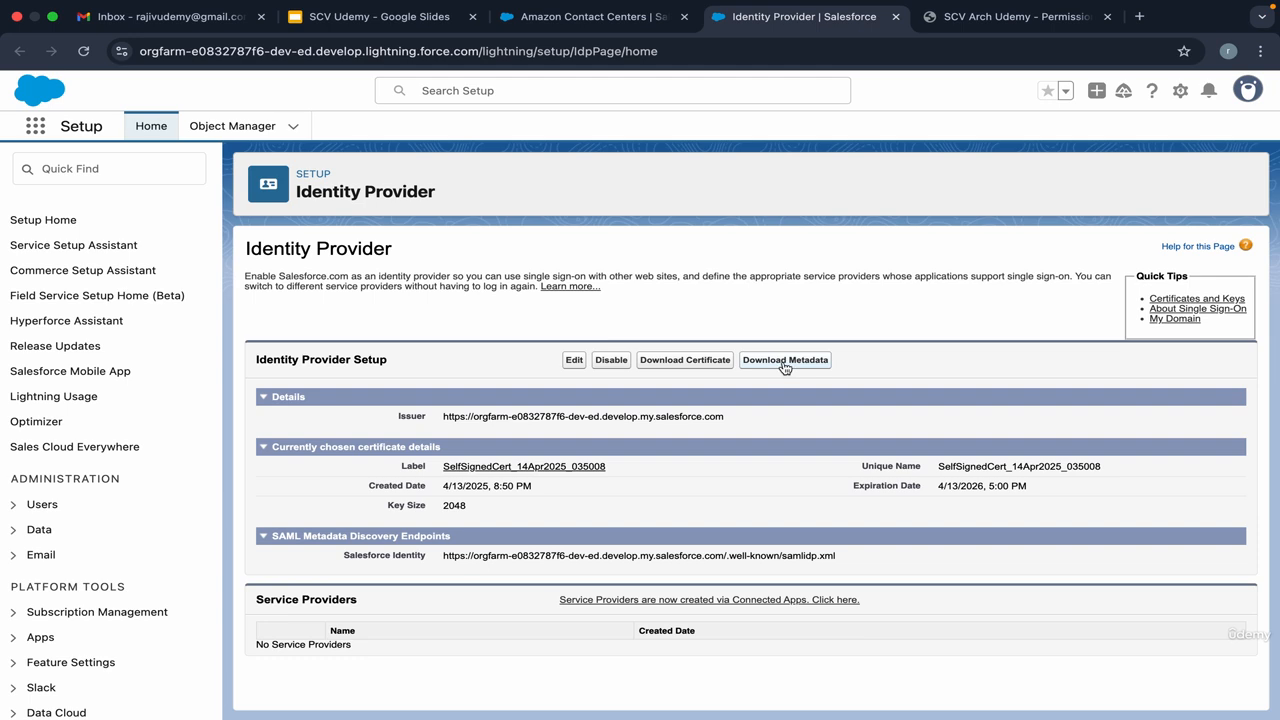
- Compare the issuer details on Salesforce's Identity Provider page with the SalesforceServiceVoiceIdp metadata in the AWS IAM console
key("ctrl+Right")
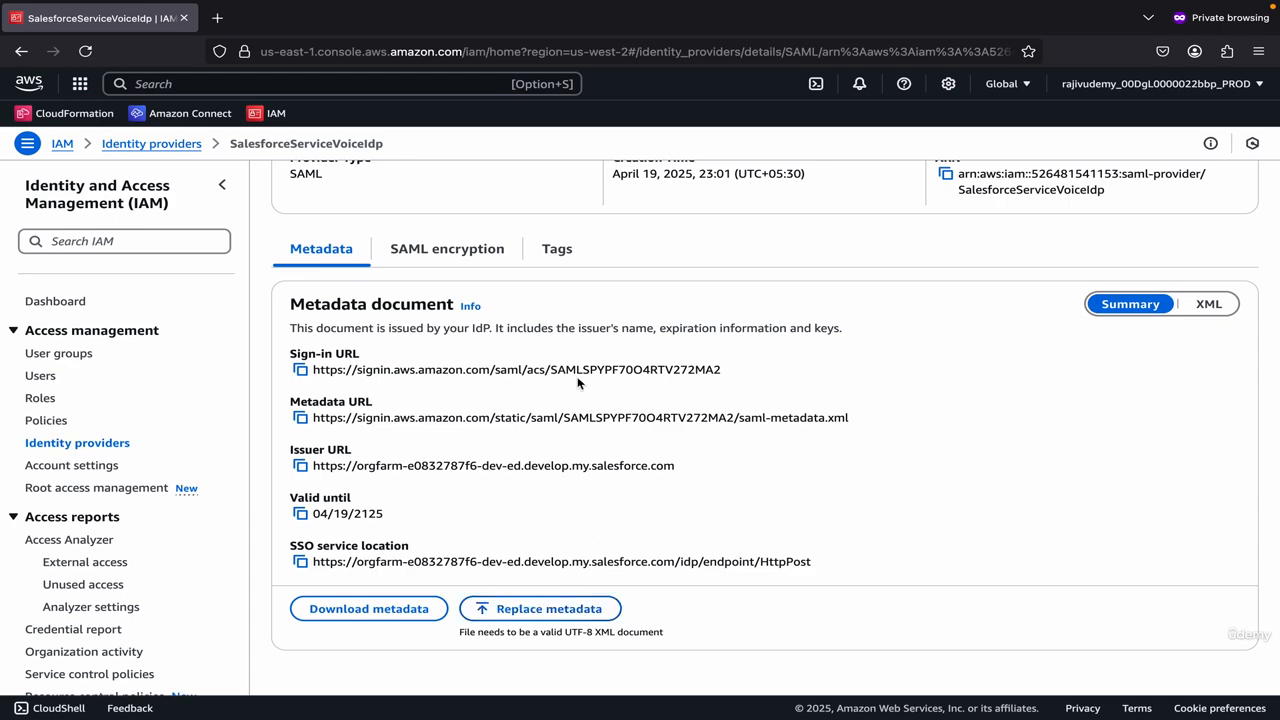
key("ctrl+Left")
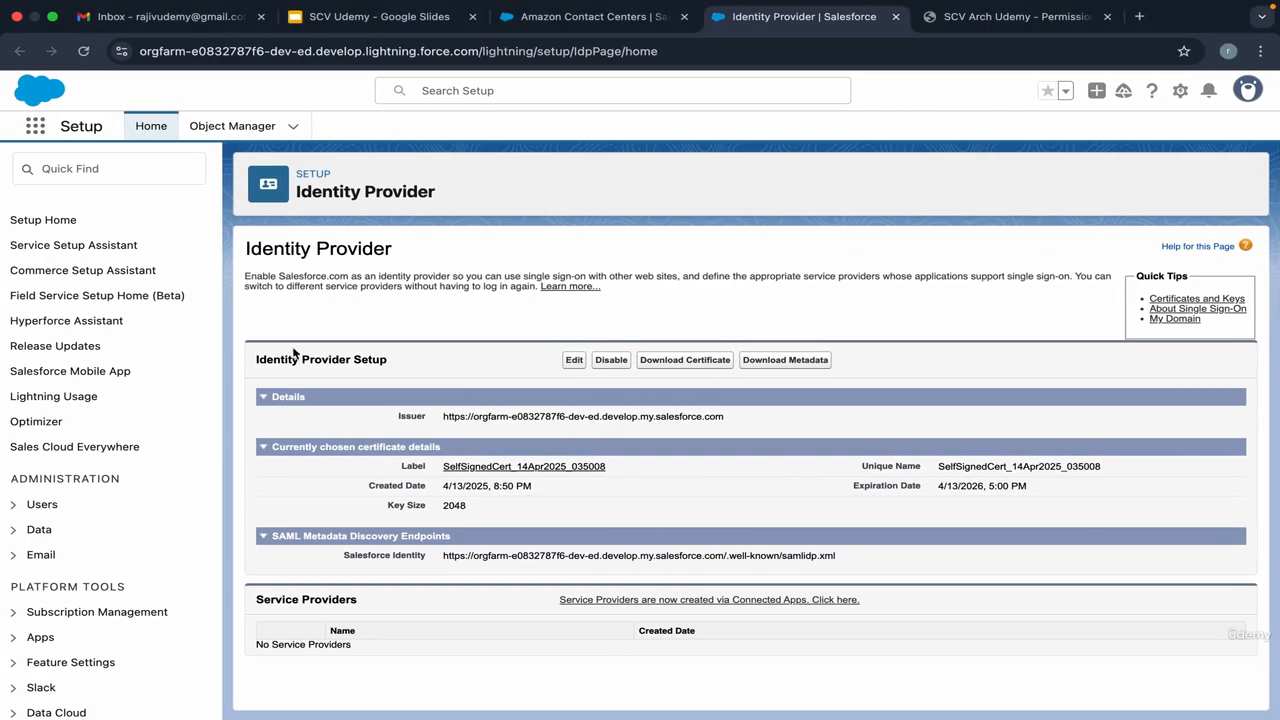
left_click_drag(246, 248, 400, 253)
left_click(336, 246)
triple_click(336, 254)
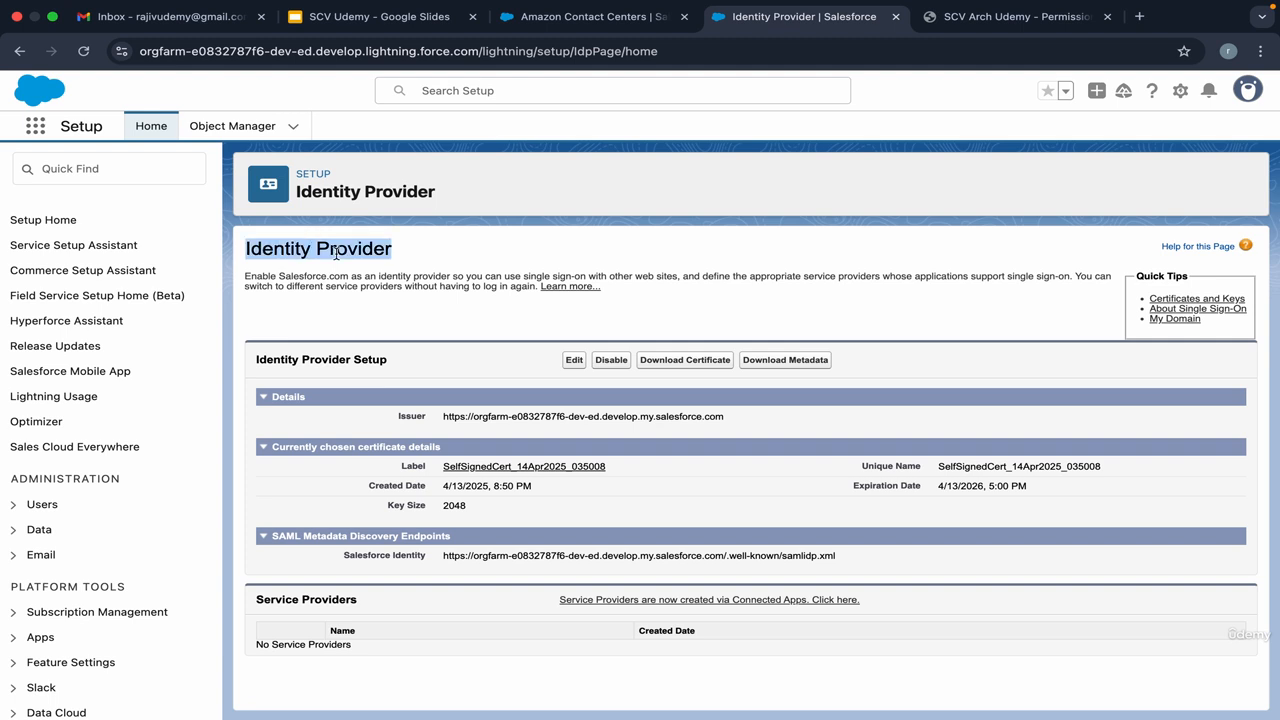
left_click(396, 252)
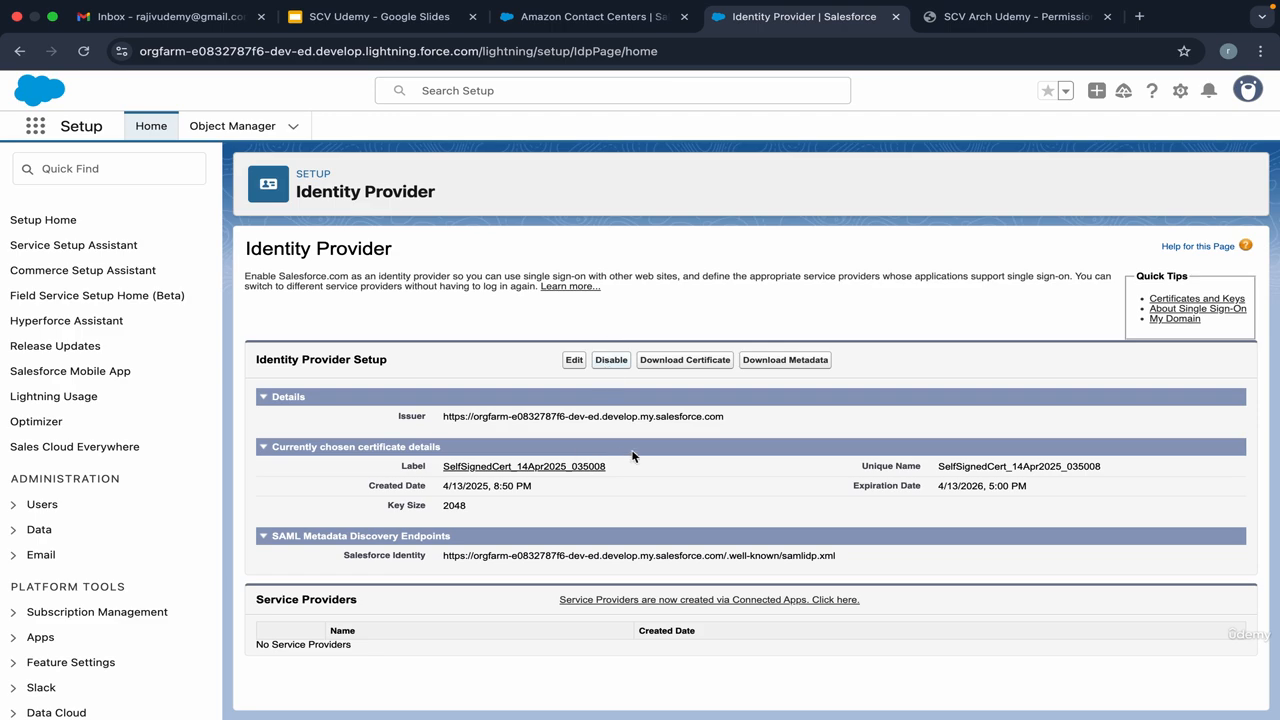
key("ctrl+Right")
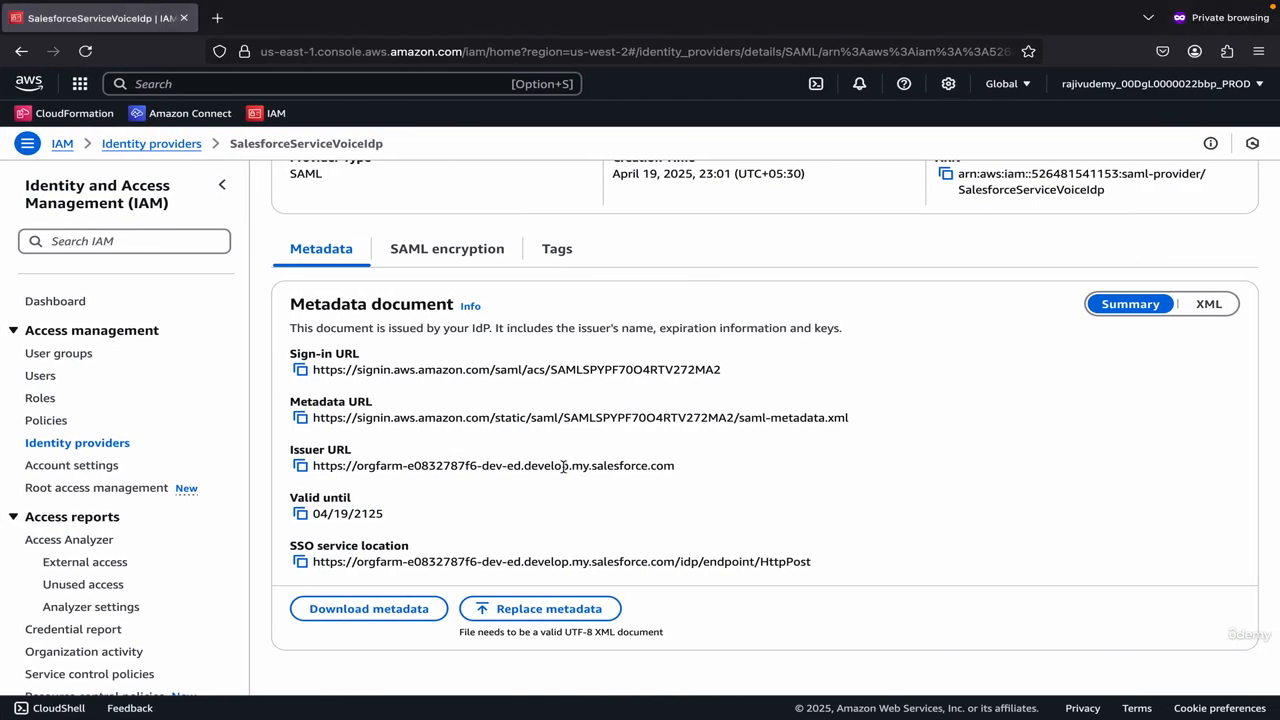
scroll(563, 465, "up", 3)
key("ctrl+Left")
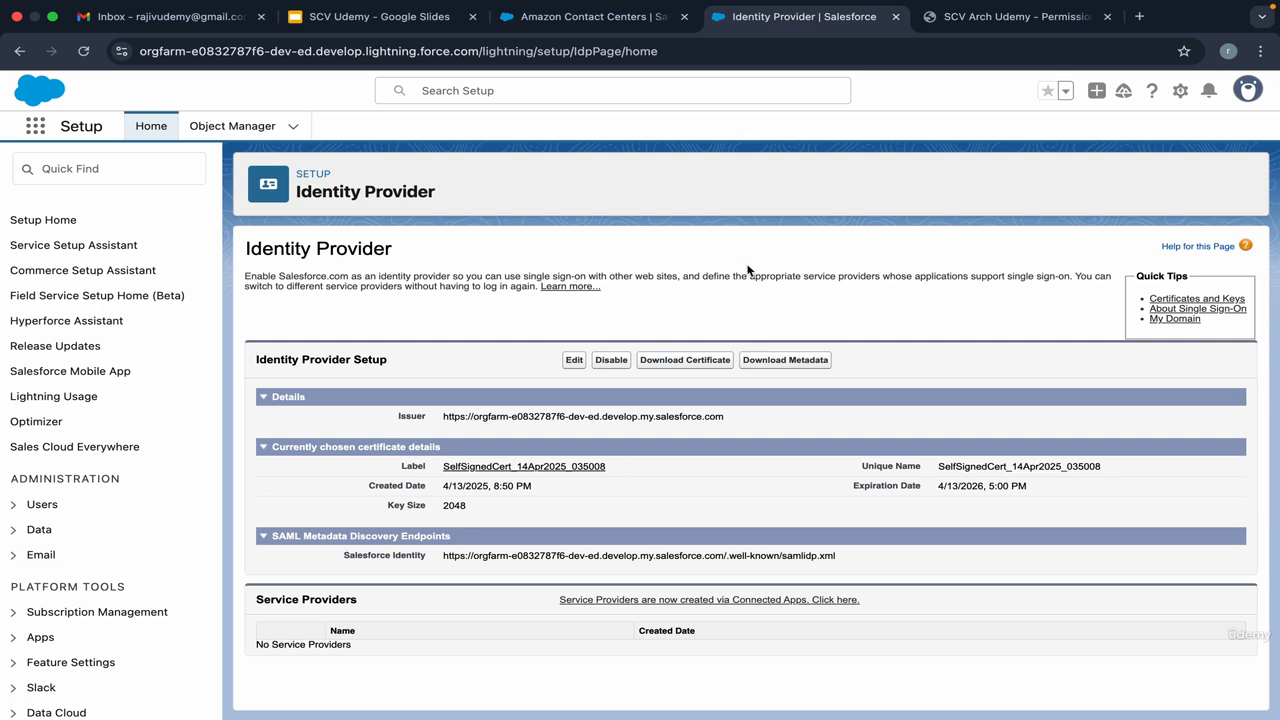
- Open Telephony Provider Settings from the Salesforce contact center, and the abccontactcenter instance overview under Amazon Connect in the AWS console
left_click(590, 16)
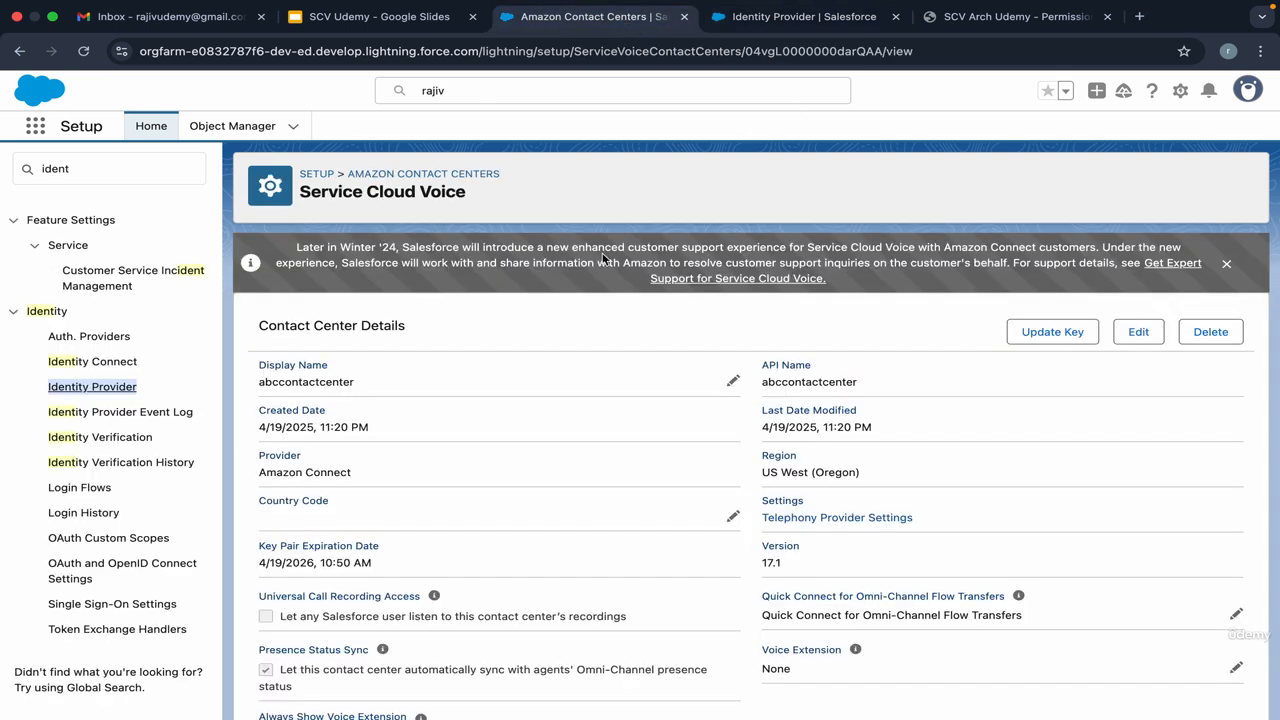
left_click(823, 518)
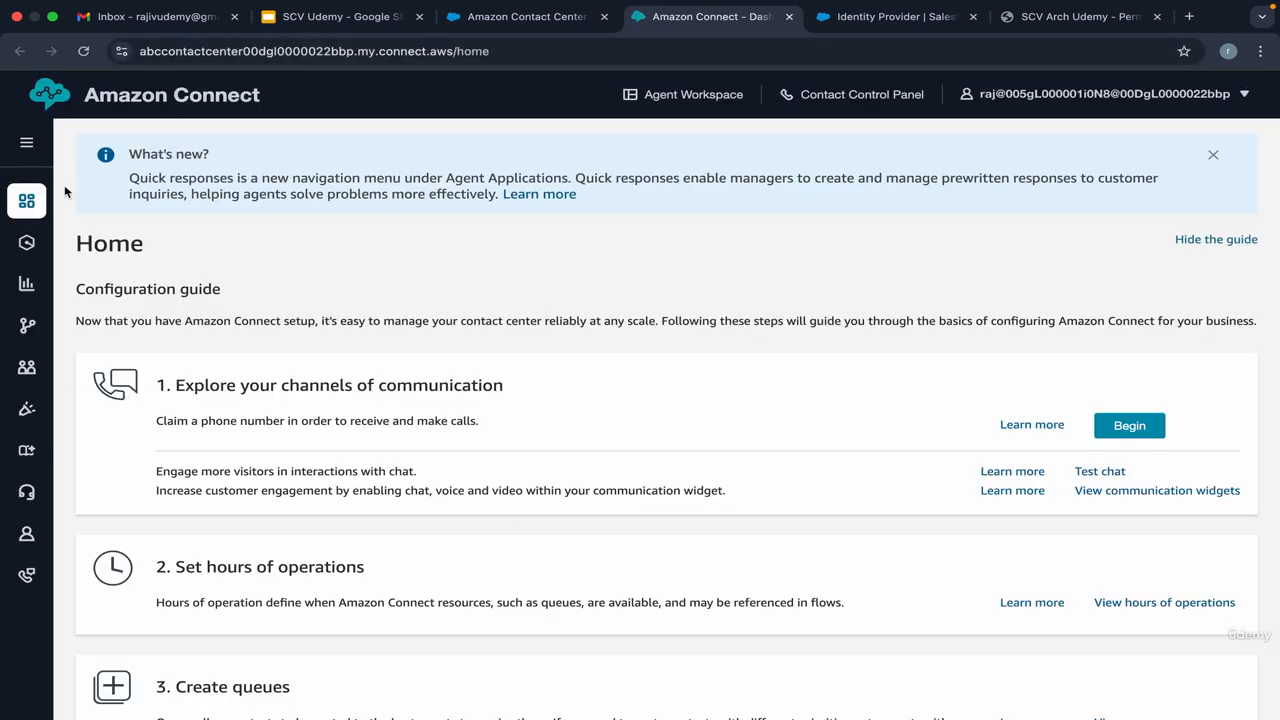
key("ctrl+Right")
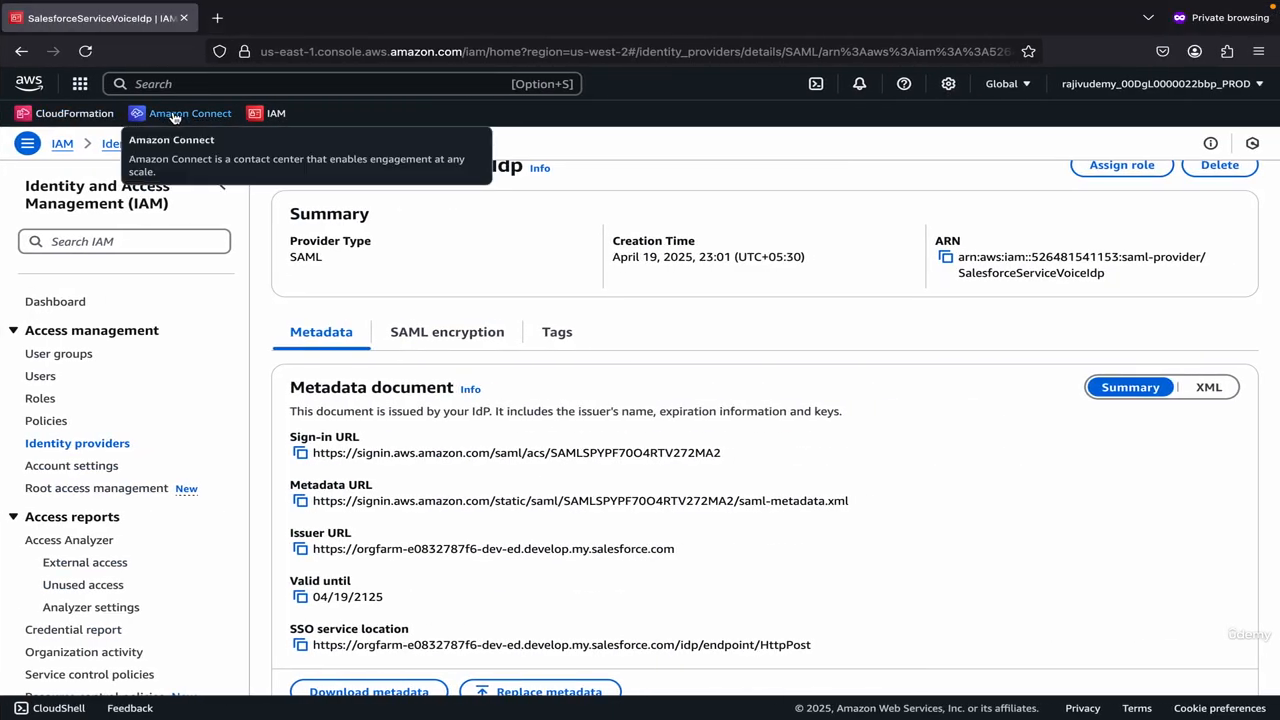
left_click(176, 114)
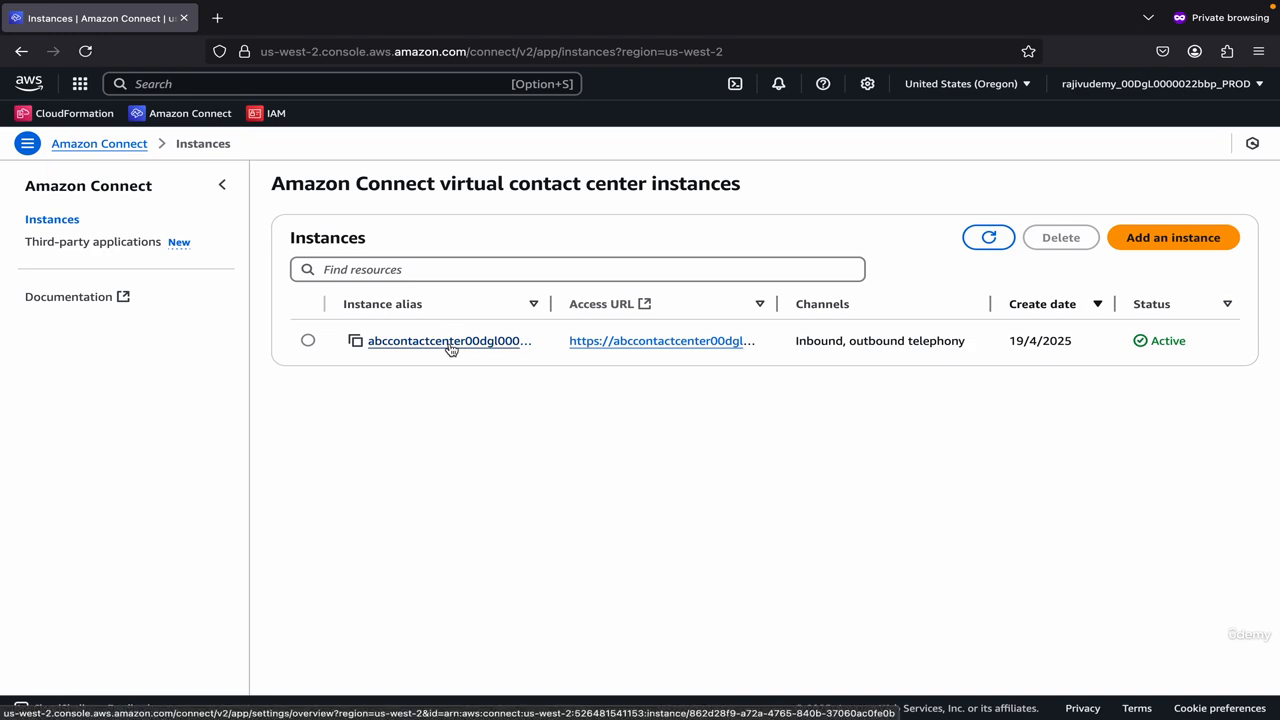
left_click(452, 342)
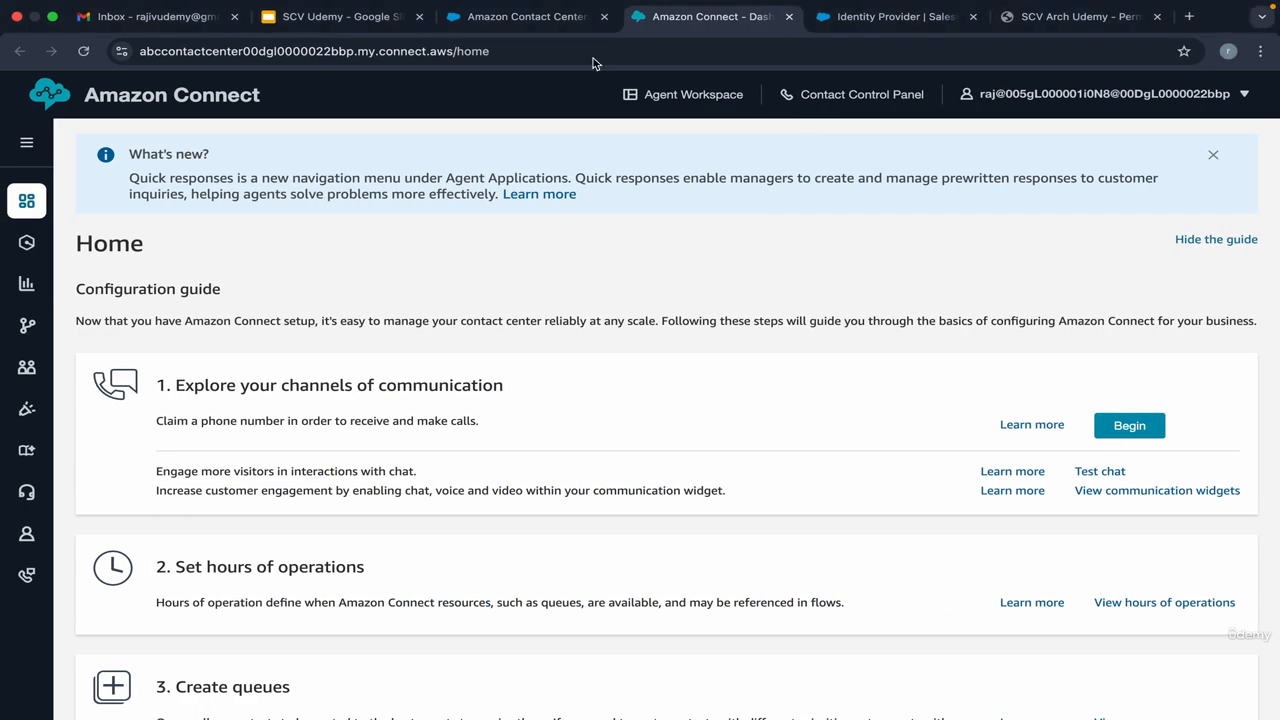
- Compare the signed-in user in the Amazon Connect application with the account details in the AWS console
left_click(561, 30)
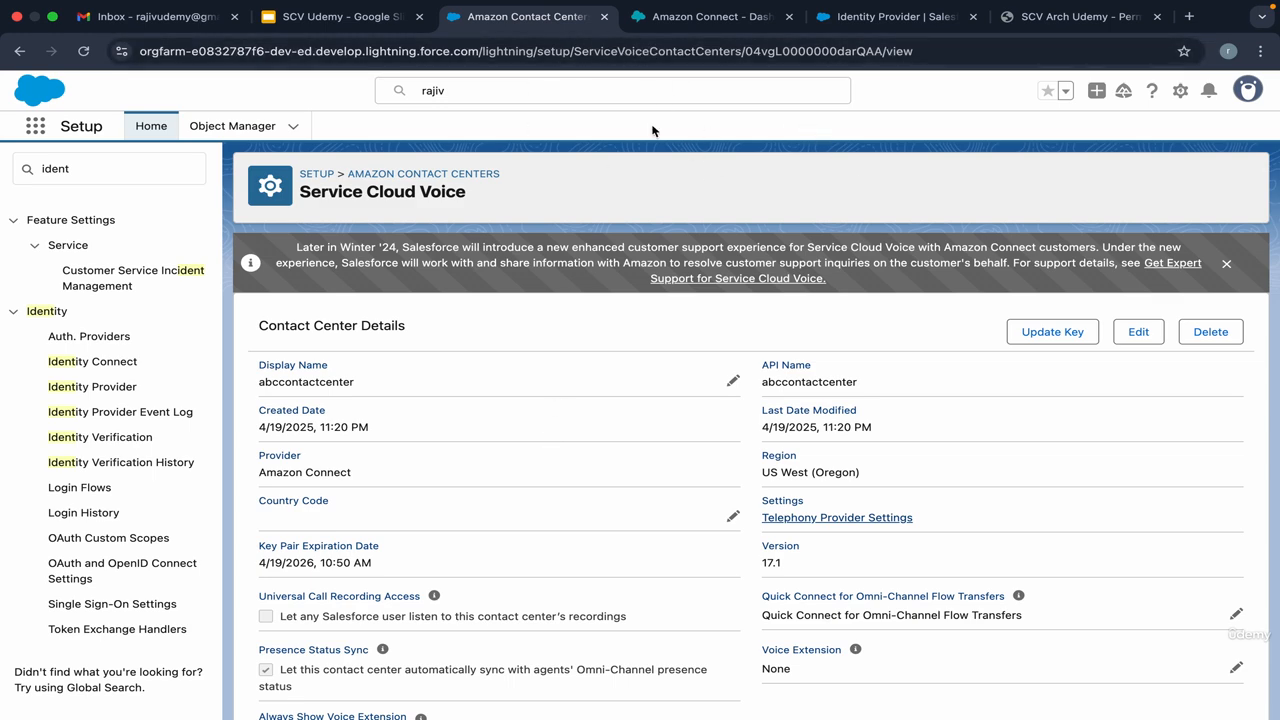
left_click(705, 16)
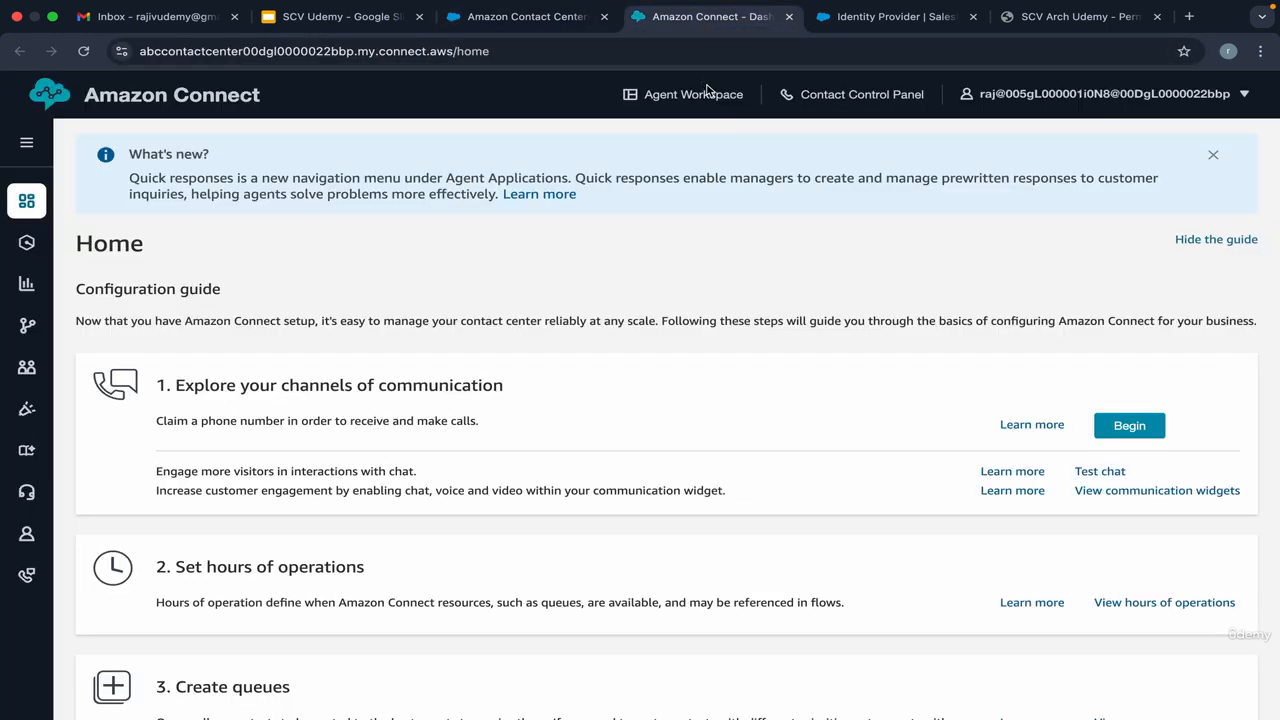
key("ctrl+Right")
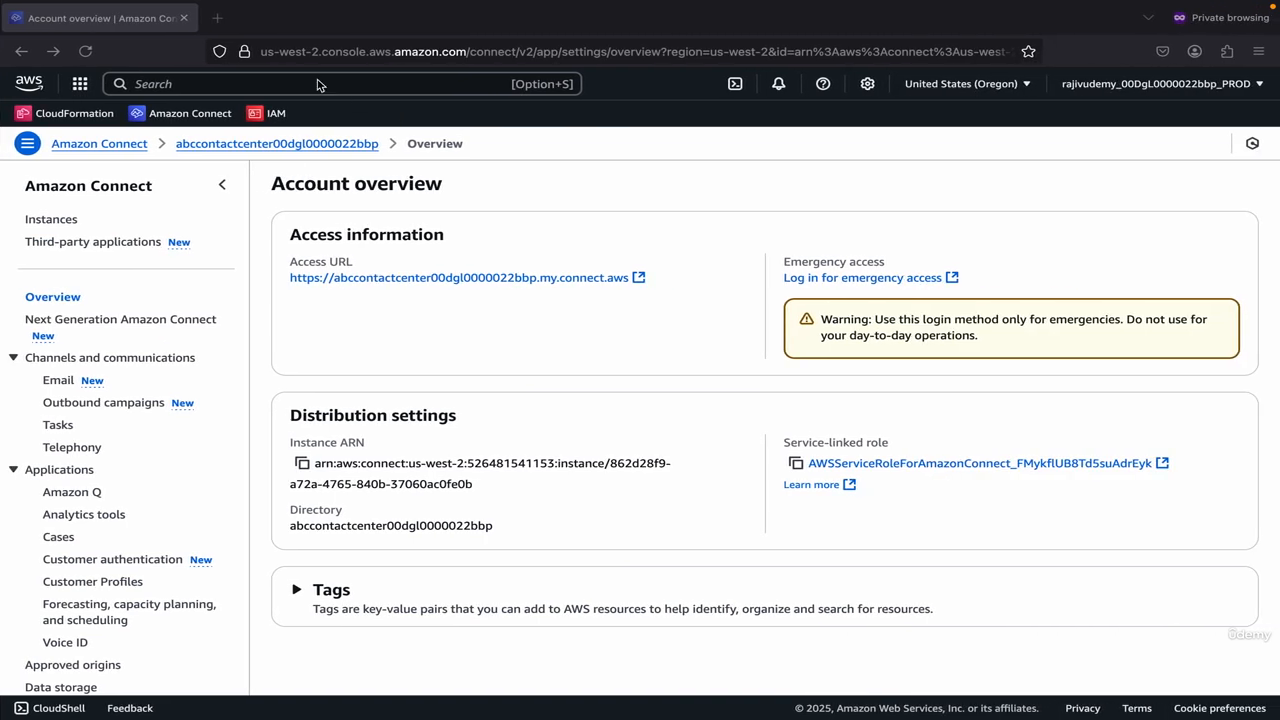
left_click(1143, 90)
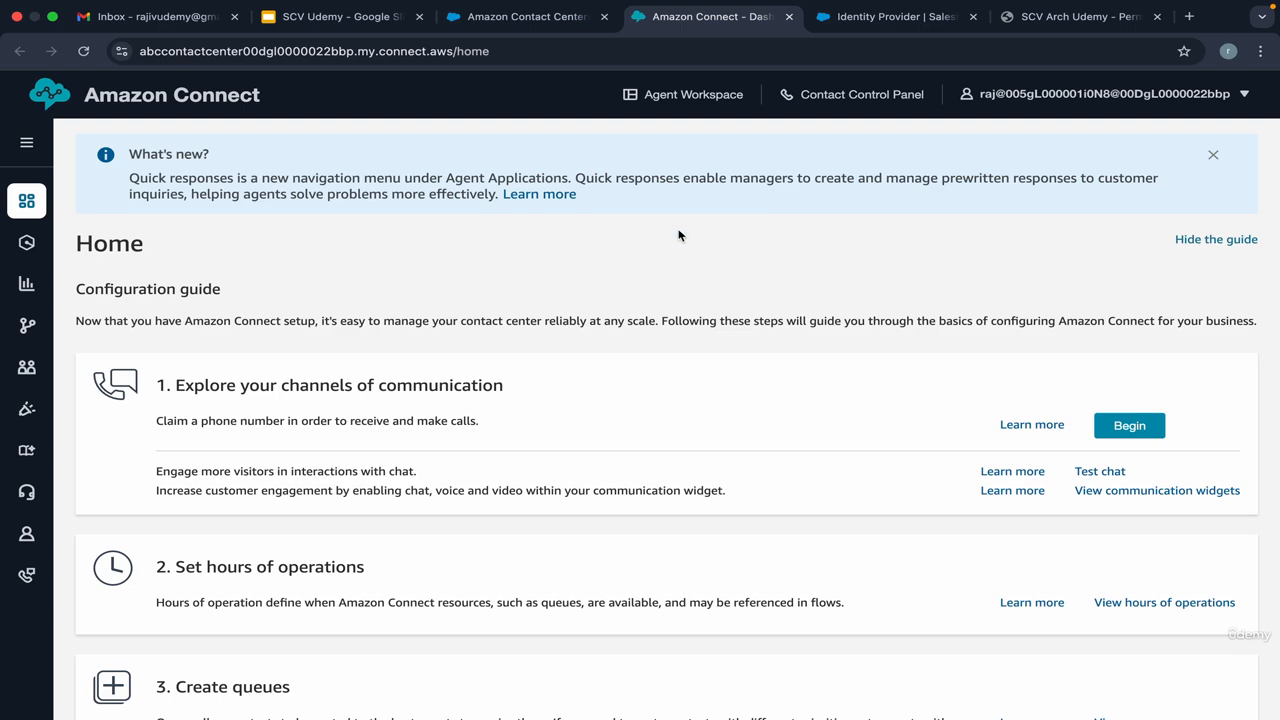
left_click(1066, 96)
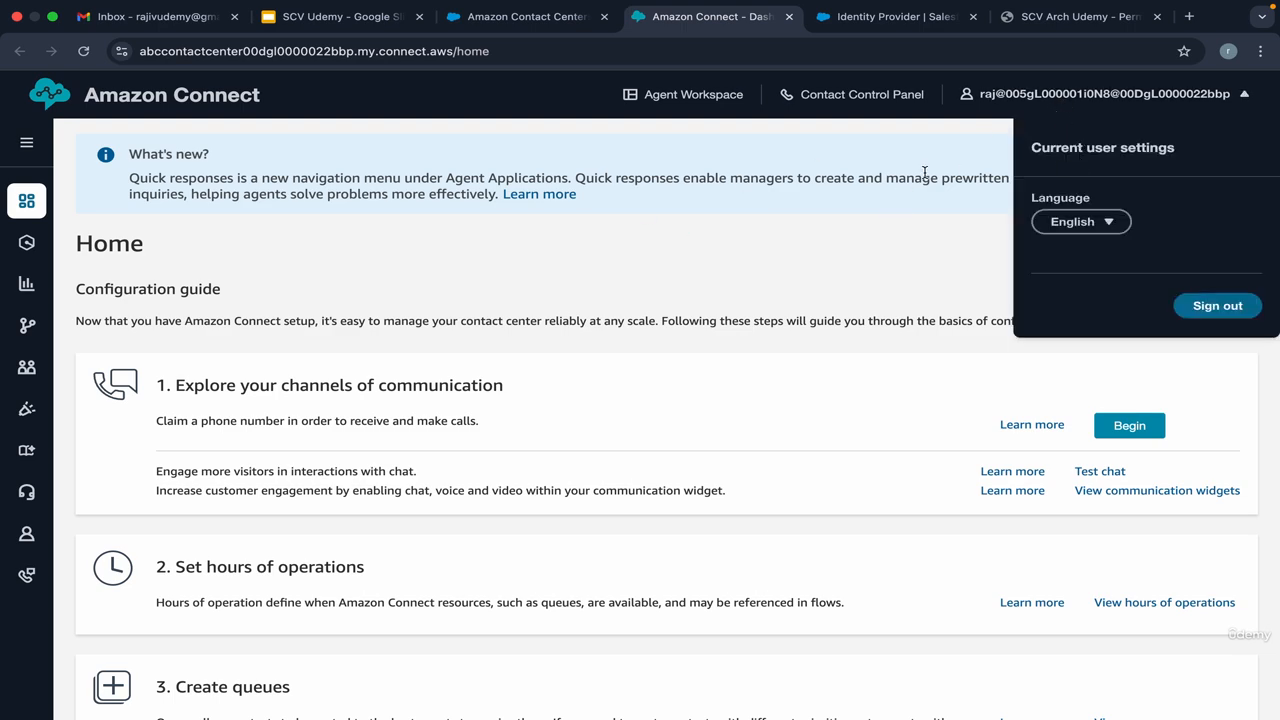
key("ctrl+Right")
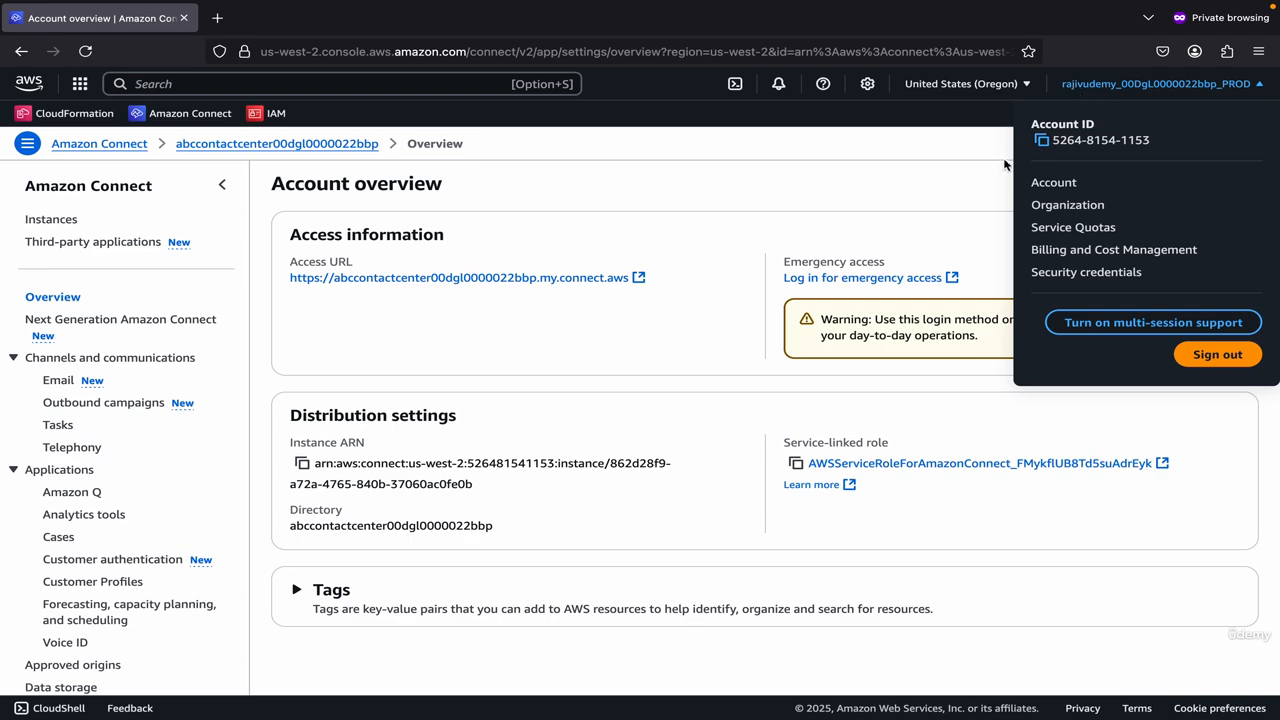
key("ctrl+Left")
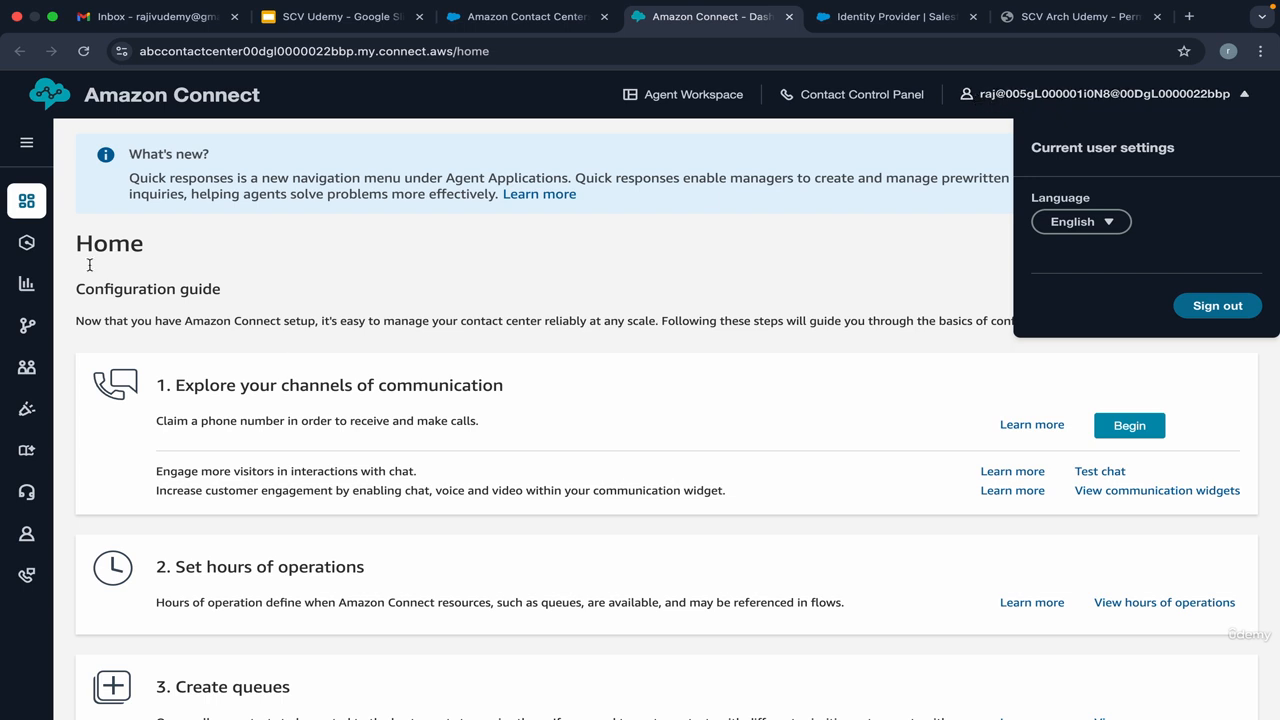
- Open the security profiles in Amazon Connect and review the Admin, Agent and CallCenterManager profiles and their permissions
mouse_move(29, 234)
mouse_move(46, 592)
mouse_move(19, 378)
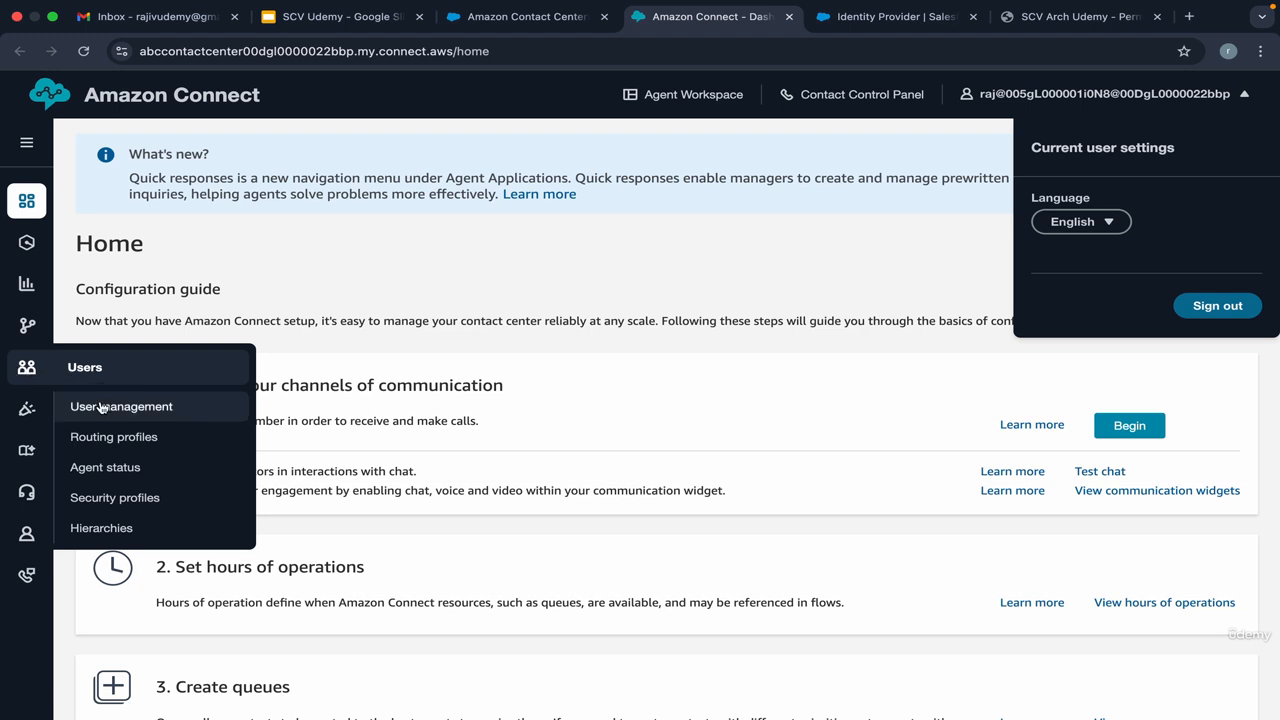
left_click(117, 500)
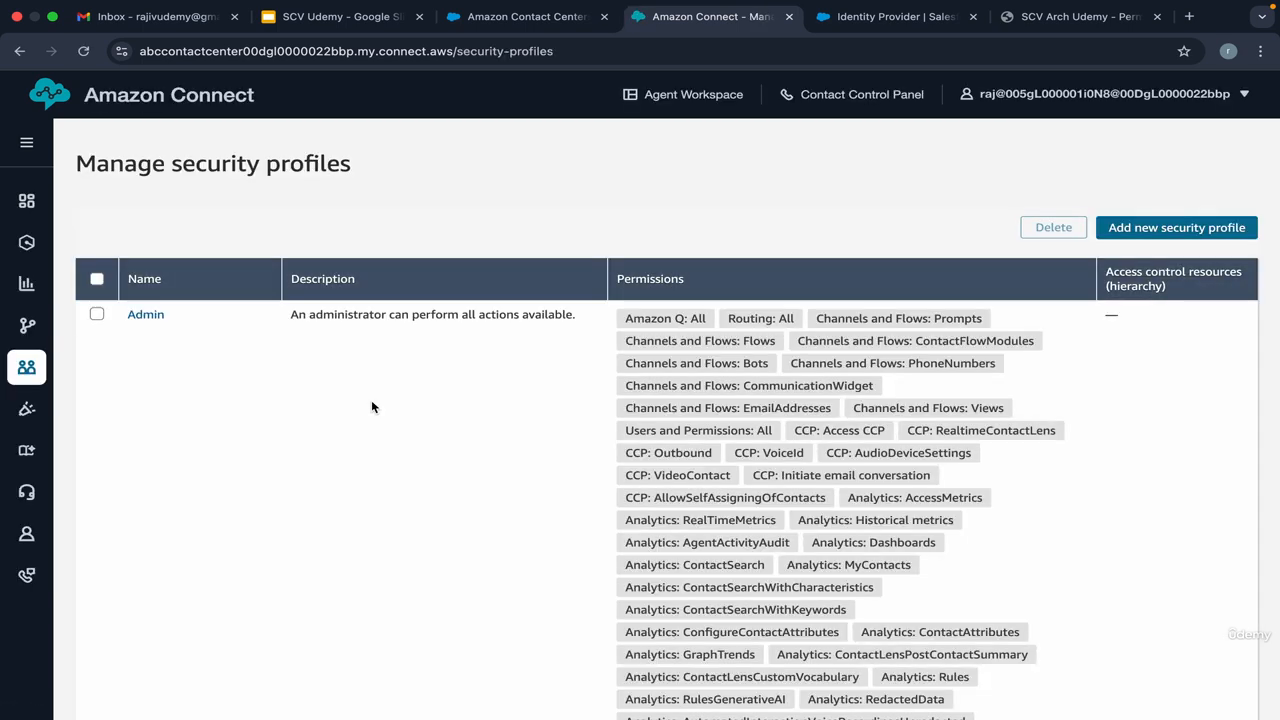
scroll(371, 406, "down", 10)
scroll(371, 406, "up", 8)
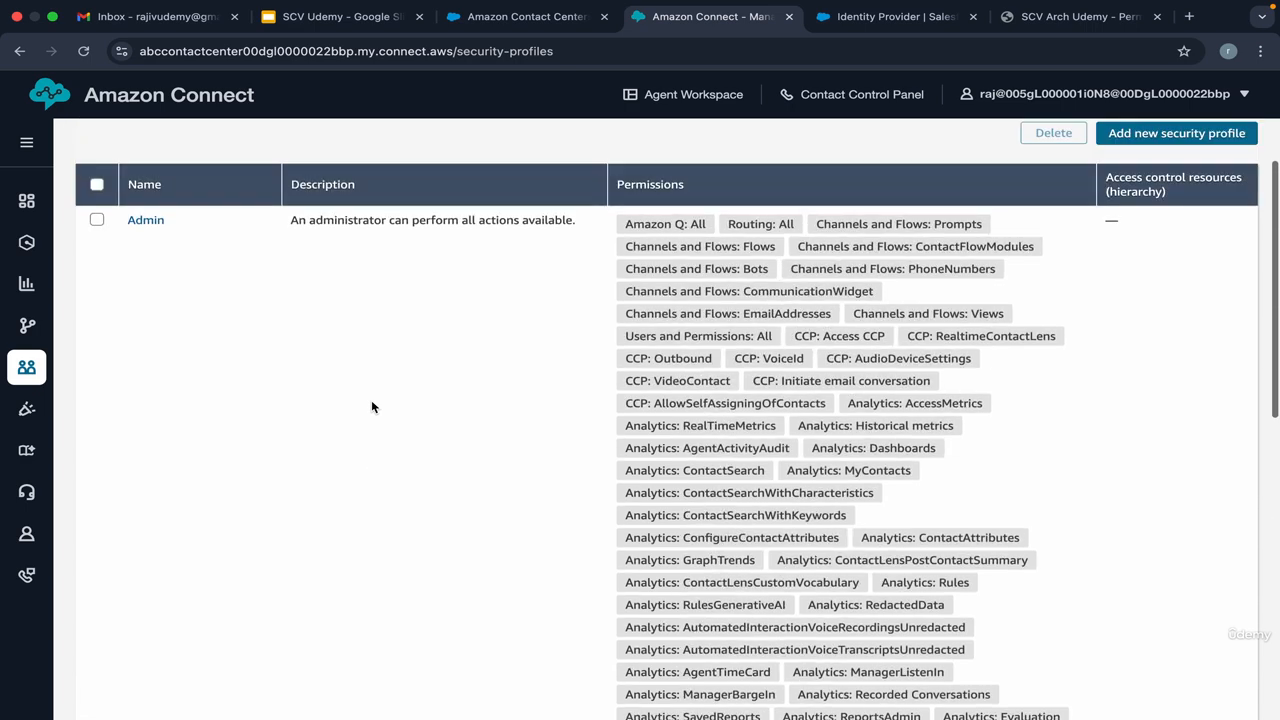
left_click_drag(182, 221, 124, 222)
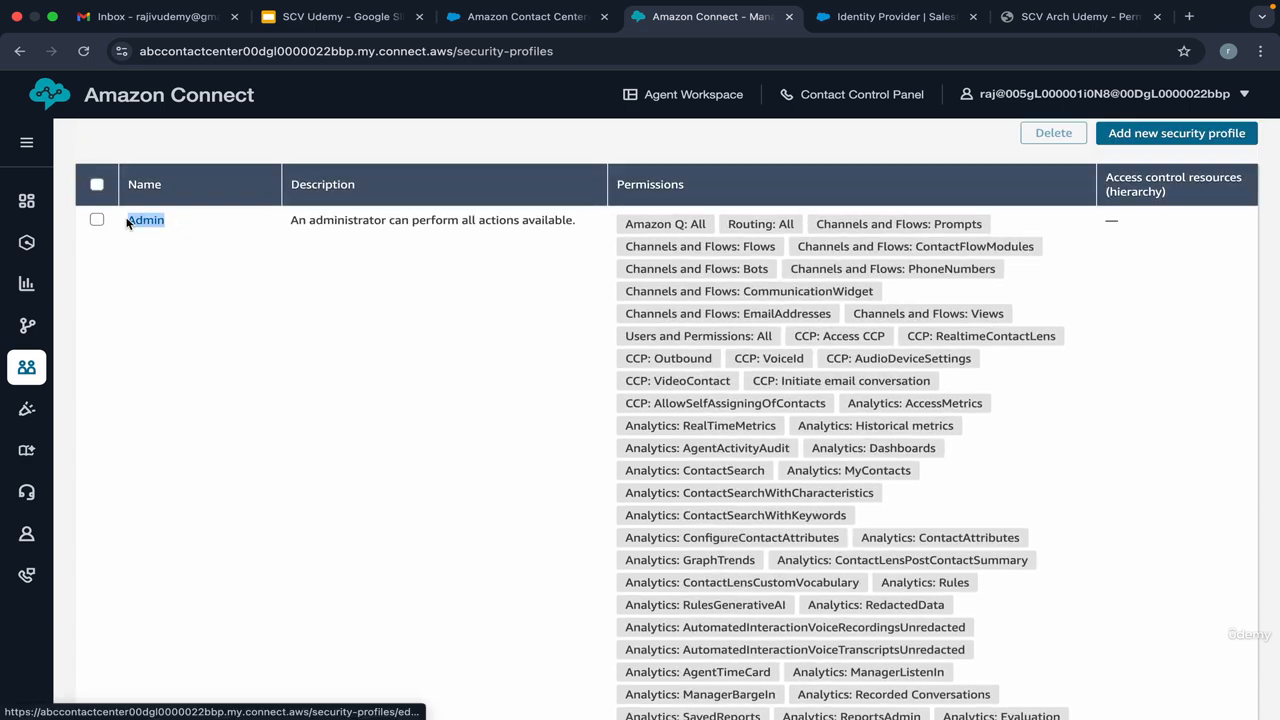
scroll(697, 462, "down", 5)
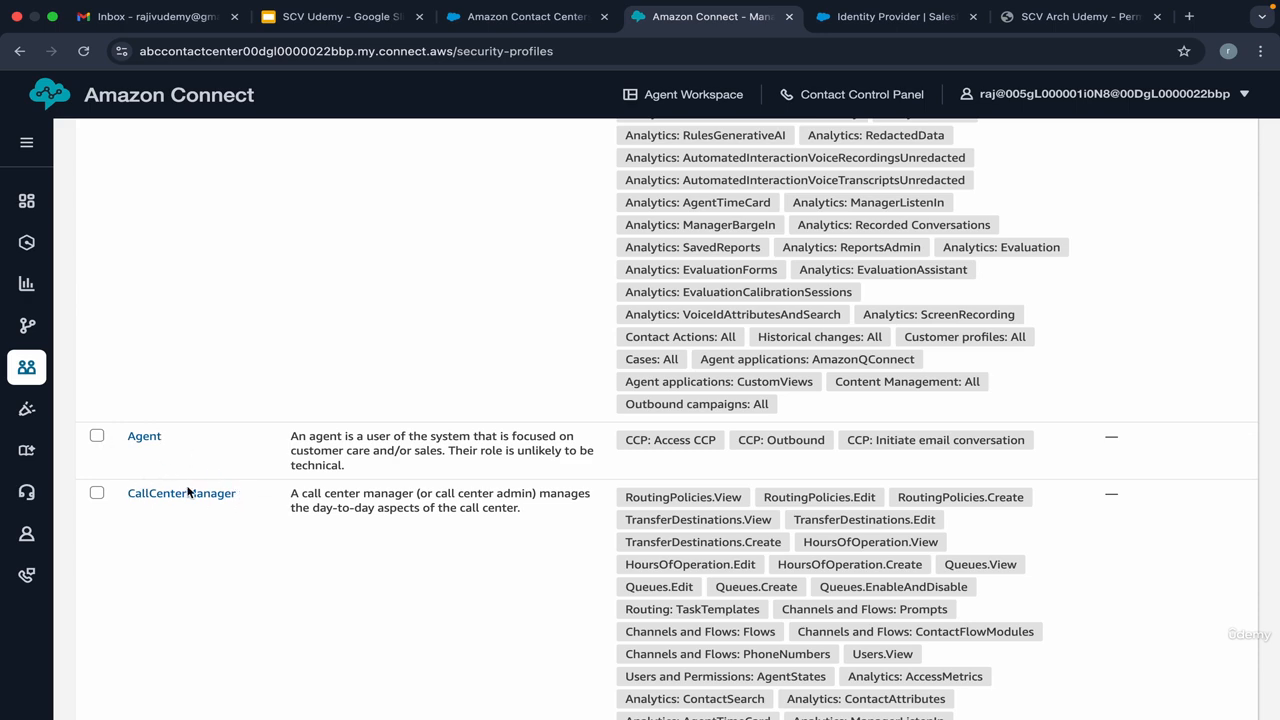
scroll(214, 510, "down", 2)
scroll(214, 510, "up", 8)
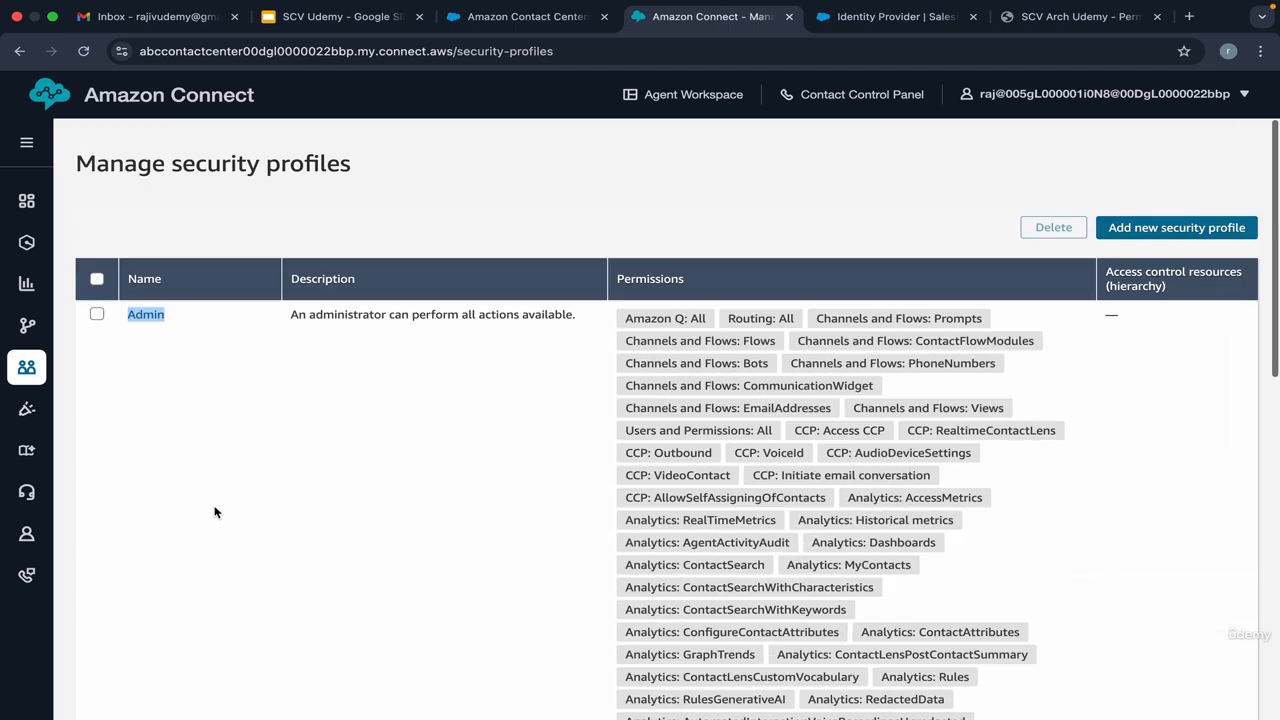
- Close the Amazon Connect application and review the Identity Provider Settings of abccontactcenter in Salesforce
left_click(789, 16)
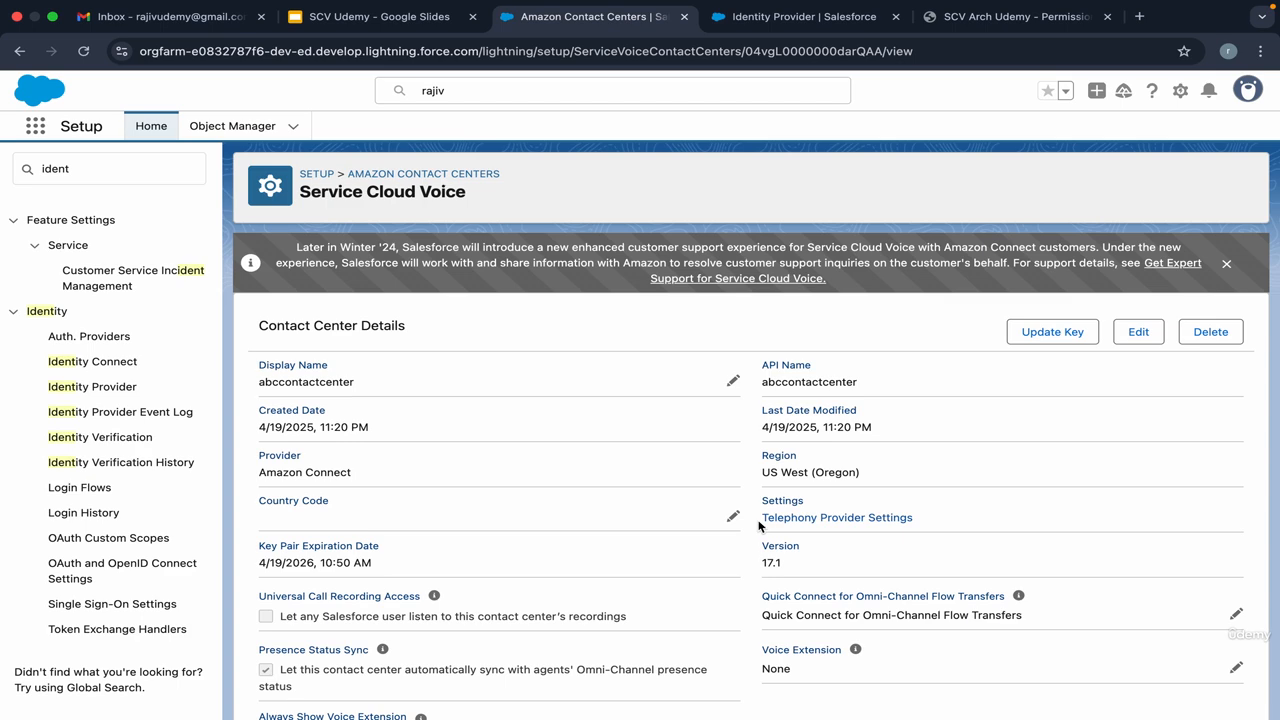
scroll(758, 525, "down", 5)
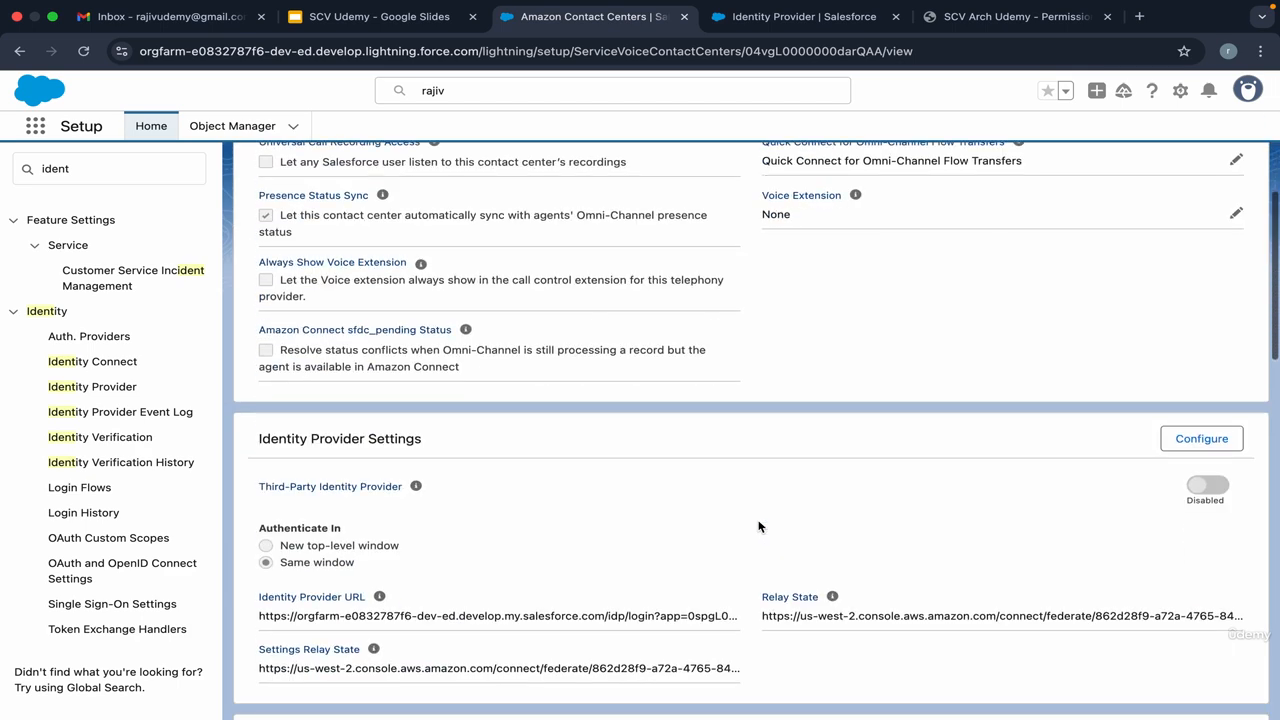
scroll(758, 525, "up", 5)
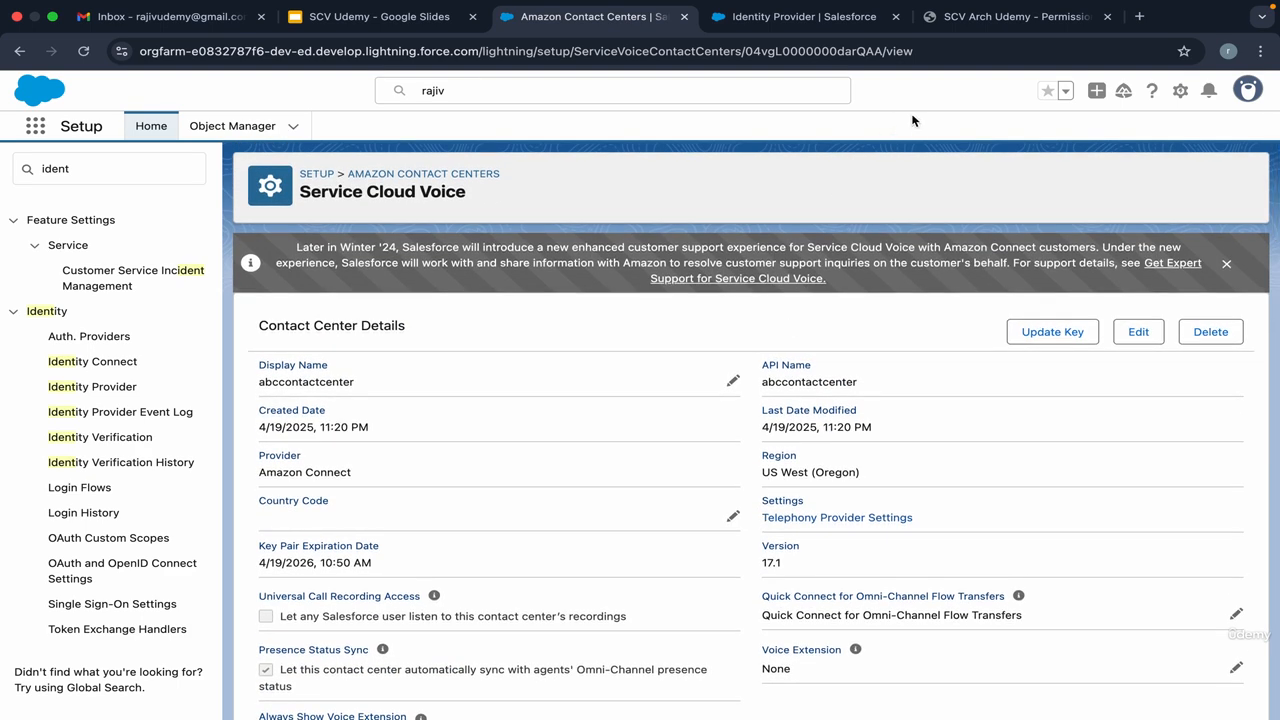